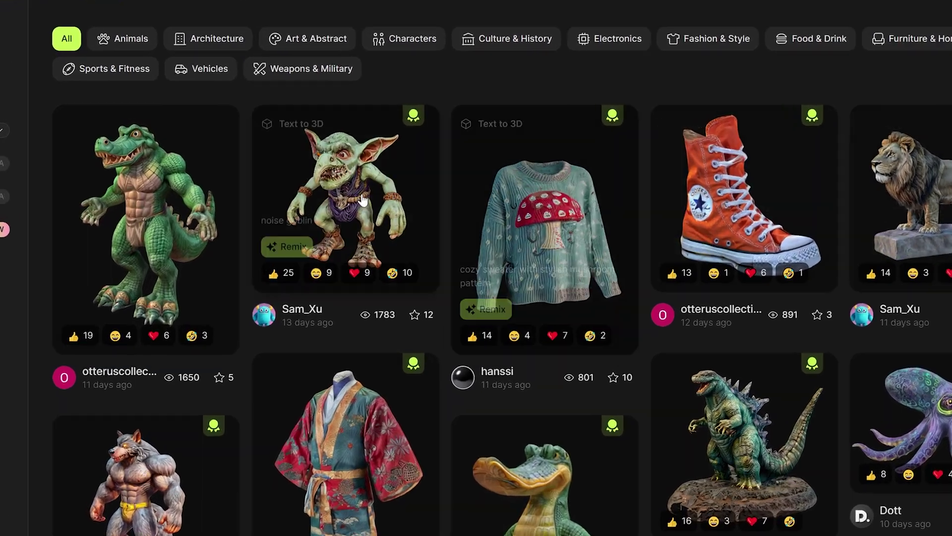
Examine the orange Converse shoe, the lion and the Kabuki clothes models from the Discover gallery in 3D
mouse_move(213, 175)
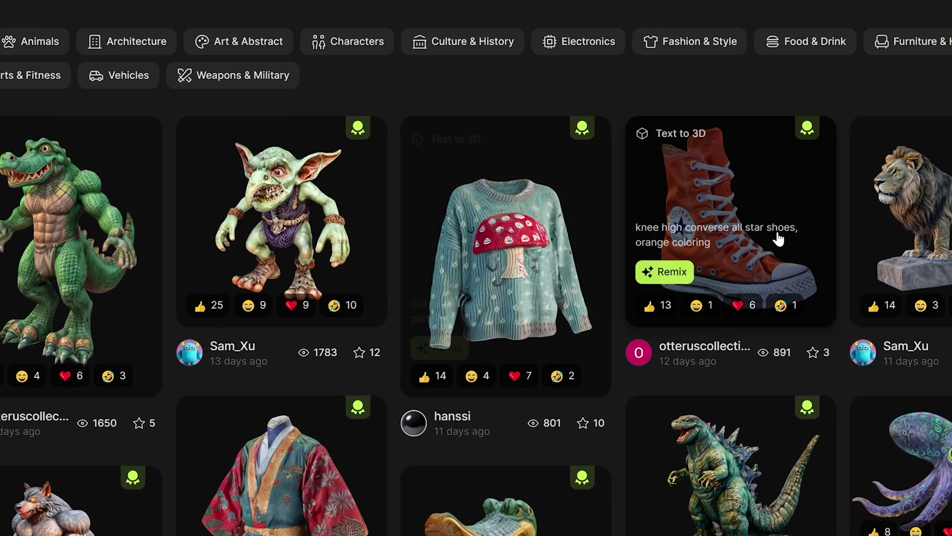
mouse_move(553, 267)
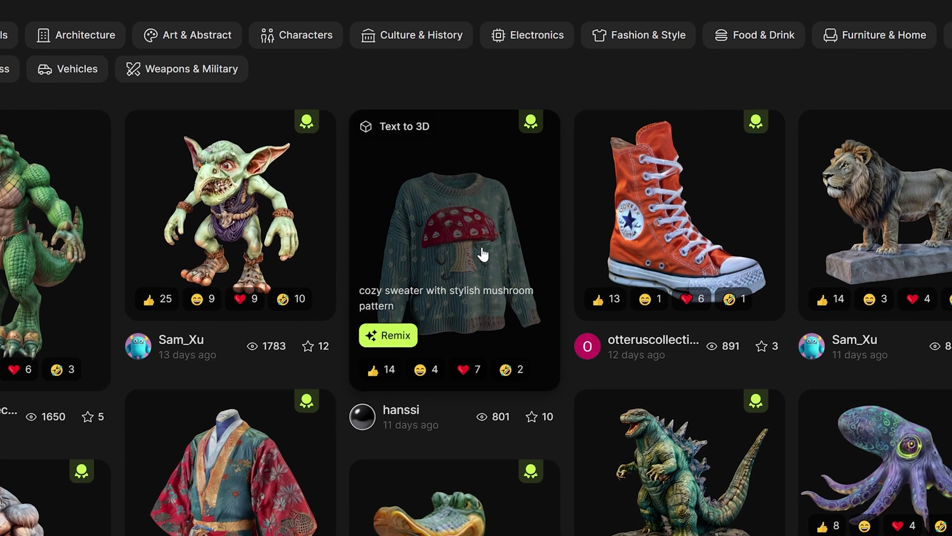
mouse_move(685, 244)
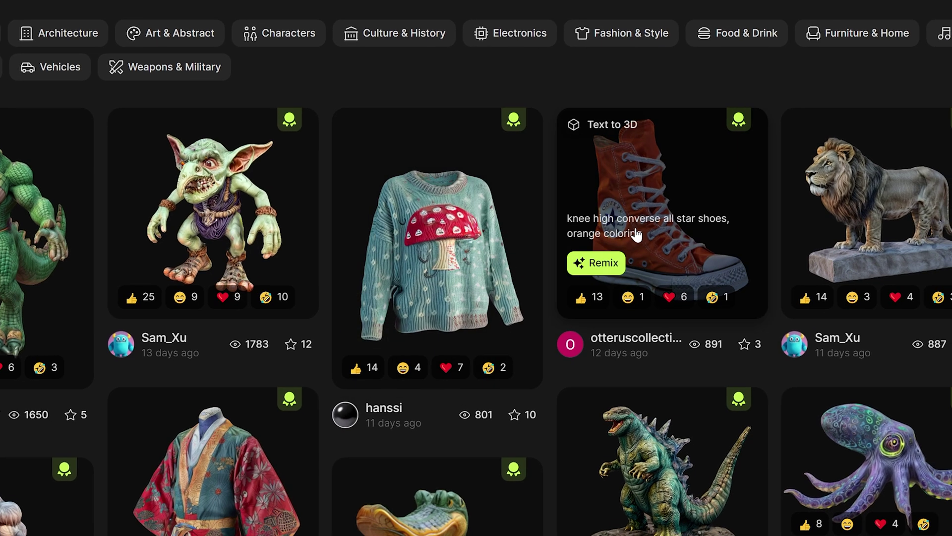
left_click(573, 227)
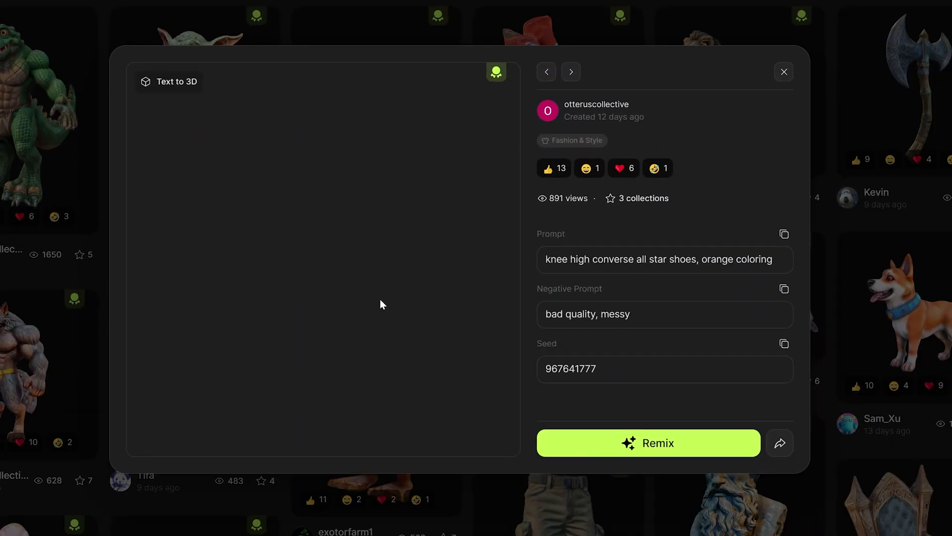
left_click_drag(329, 328, 377, 285)
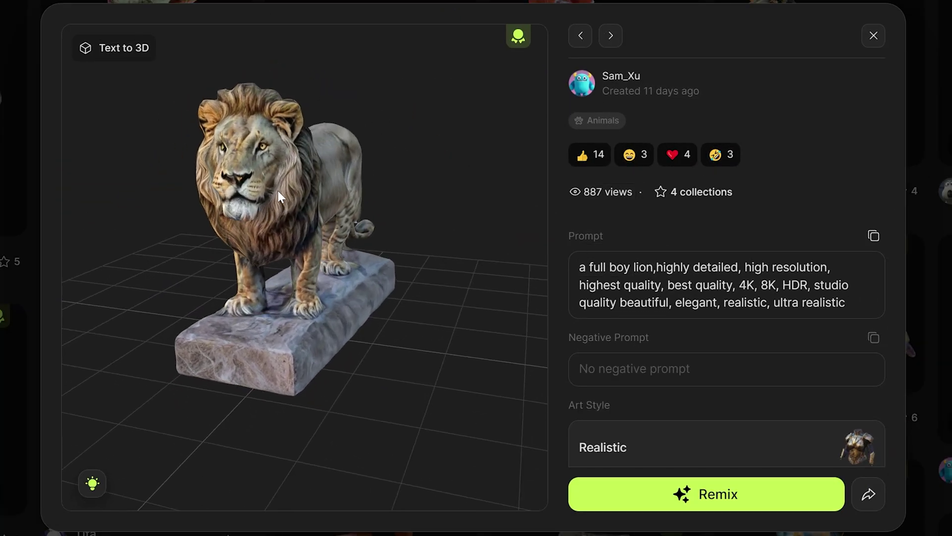
left_click_drag(342, 269, 294, 215)
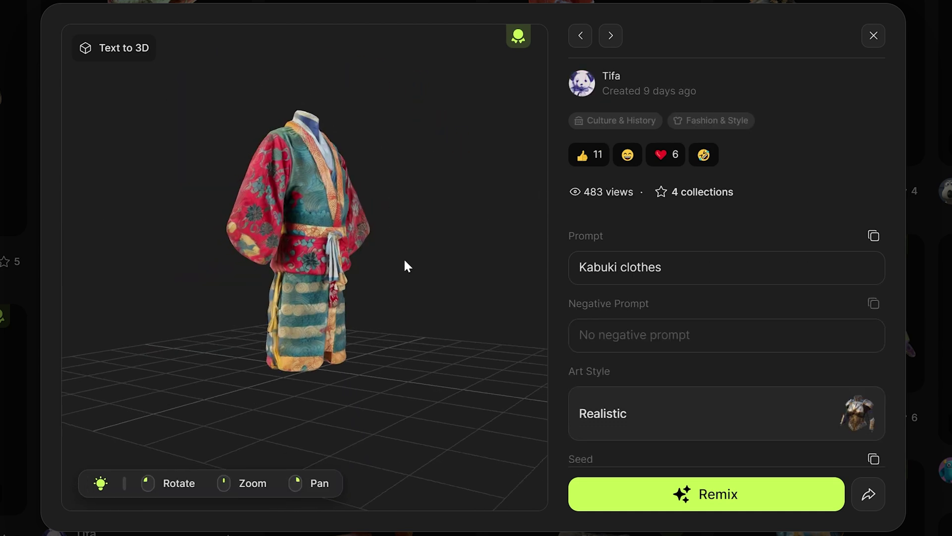
left_click_drag(861, 214, 174, 291)
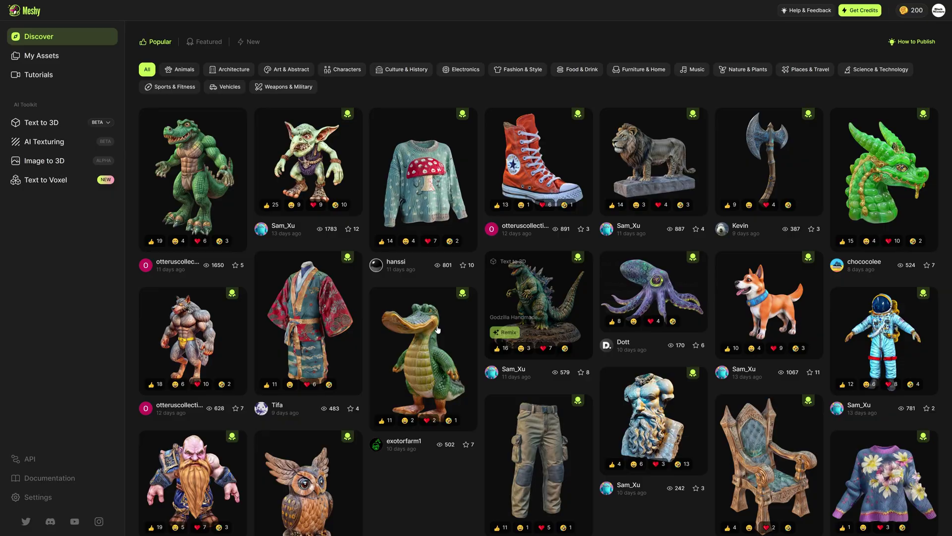
Examine the crocodile duck, Einstein riding a bicycle and hooded skull figure models from the gallery at several angles
scroll(511, 320, "down", 1)
left_click(541, 250)
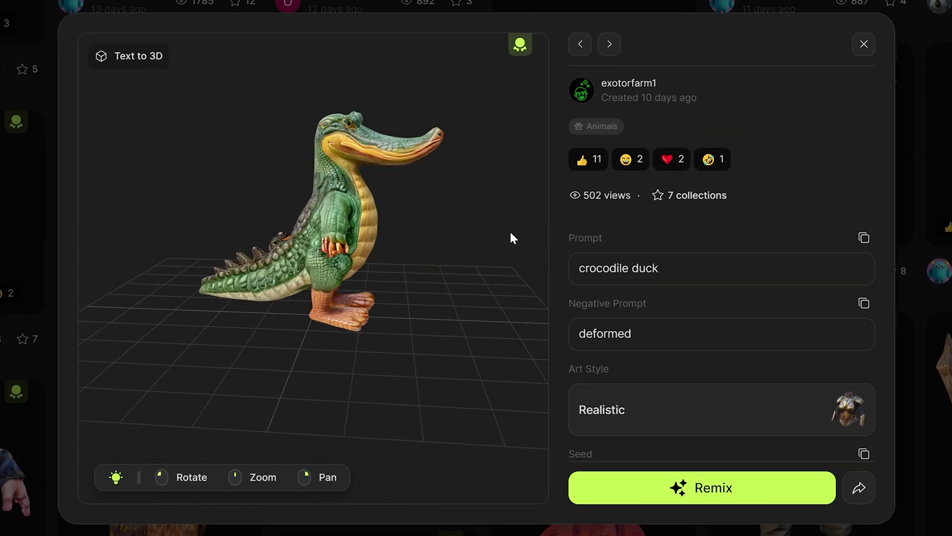
scroll(312, 254, "up", 3)
left_click_drag(350, 240, 400, 400)
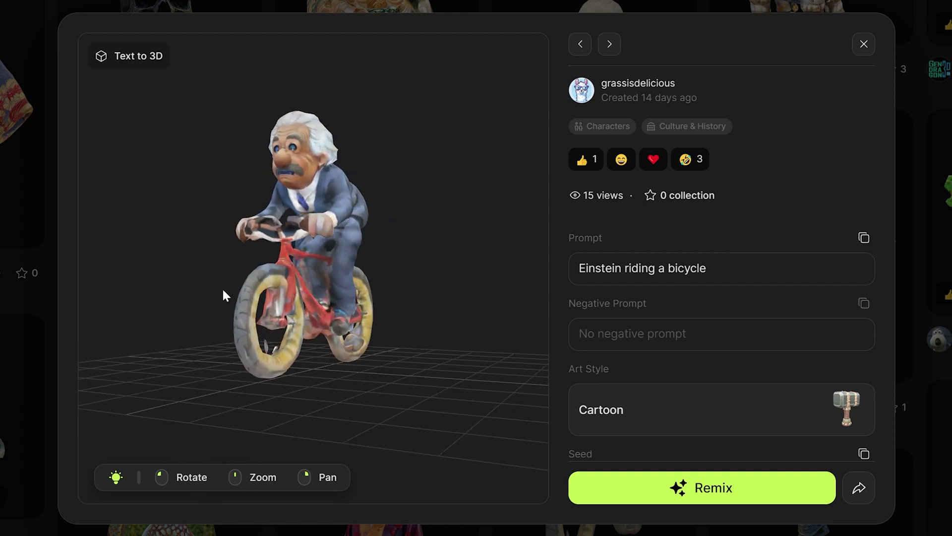
left_click_drag(223, 296, 322, 308)
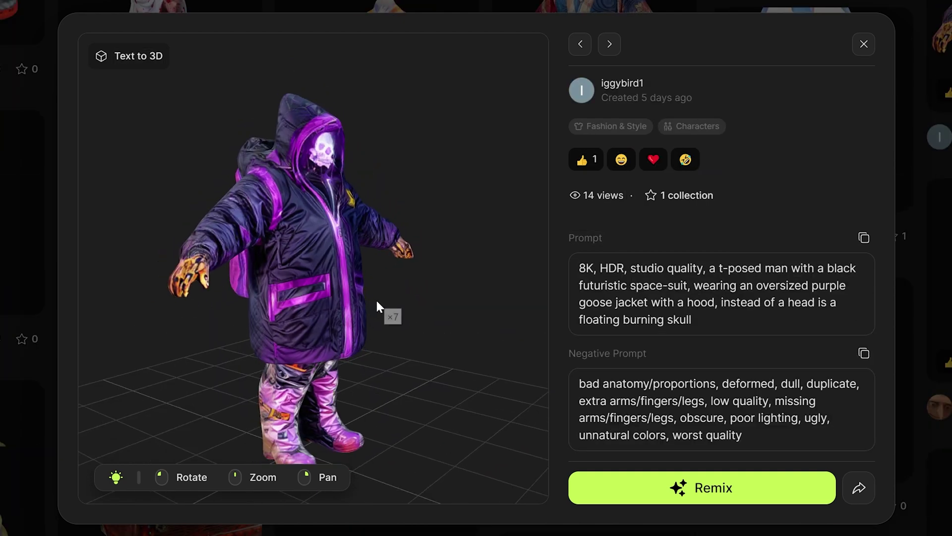
left_click_drag(211, 350, 62, 326)
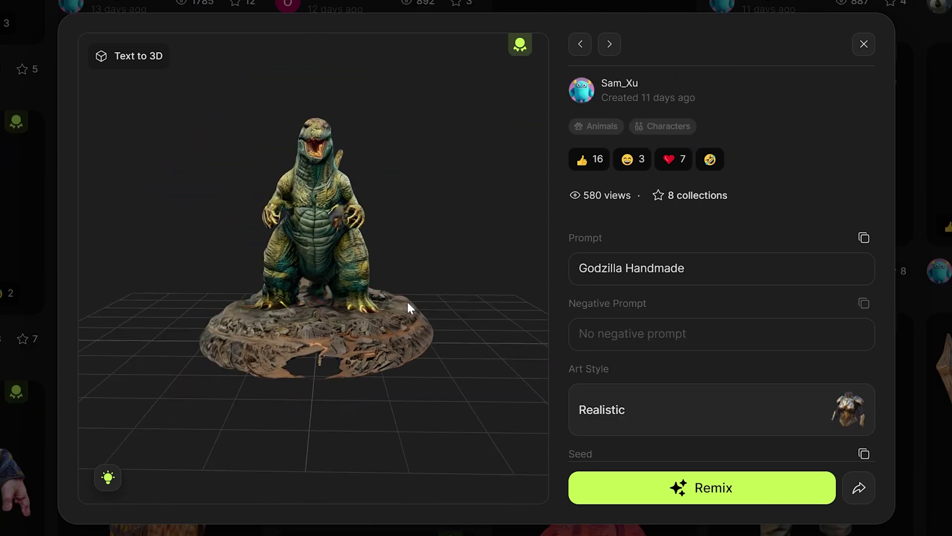
Examine the Godzilla and wooden owl statue models from the gallery up close and from several sides
left_click_drag(406, 302, 314, 322)
scroll(315, 317, "up", 5)
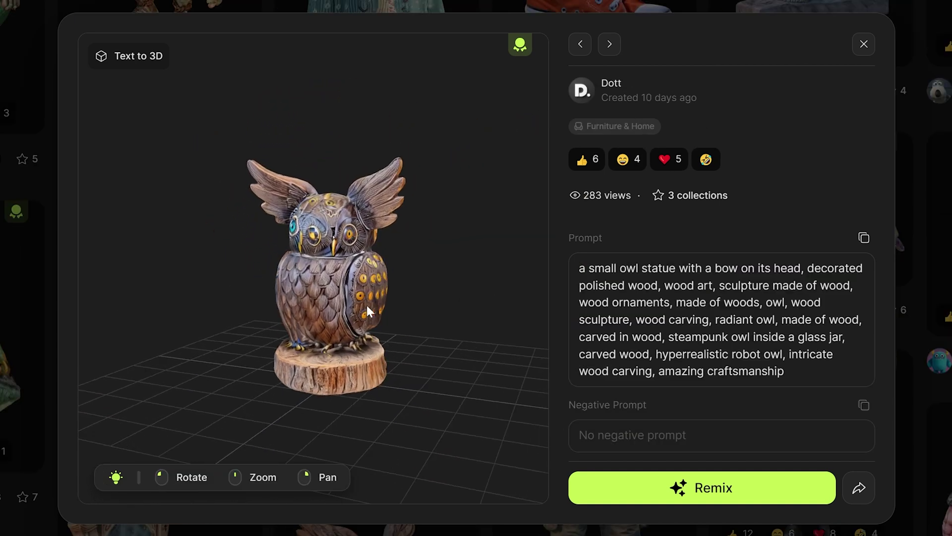
scroll(270, 300, "up", 5)
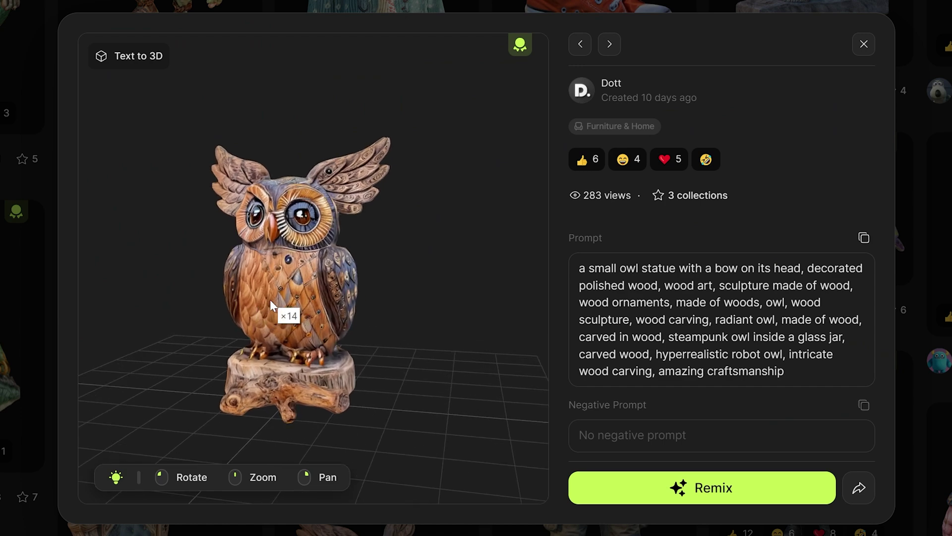
left_click_drag(289, 377, 319, 370)
scroll(377, 355, "down", 4)
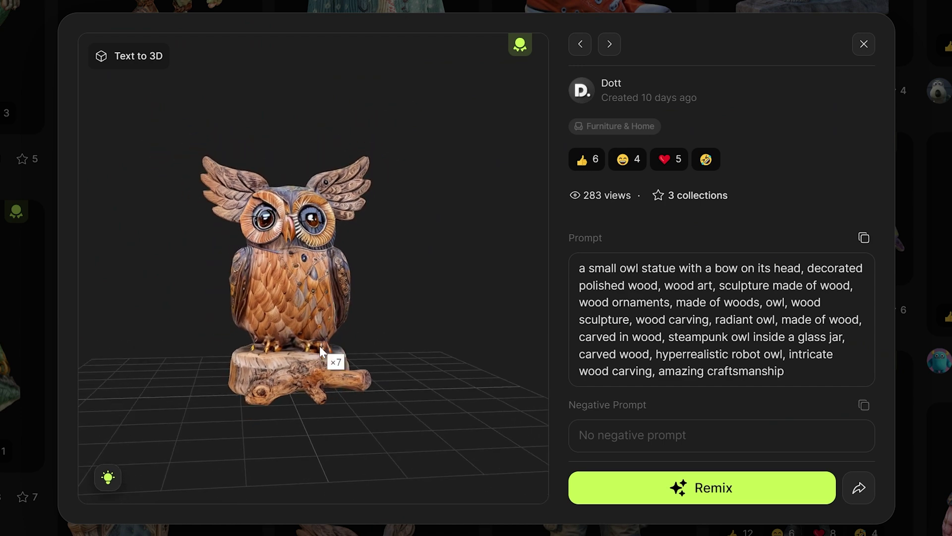
left_click_drag(377, 353, 395, 346)
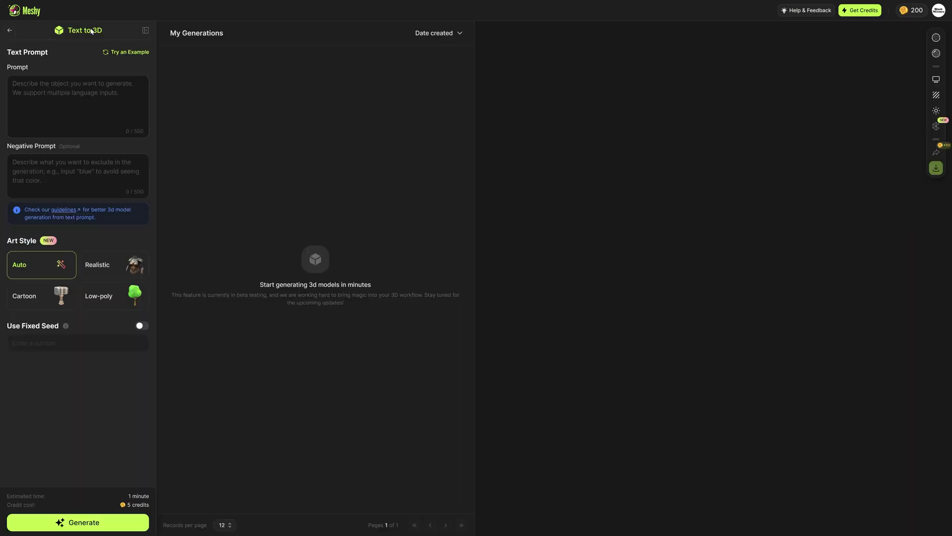
Review the Text to 3D prompt form along with a generation's estimated time and credit cost
left_click(133, 112)
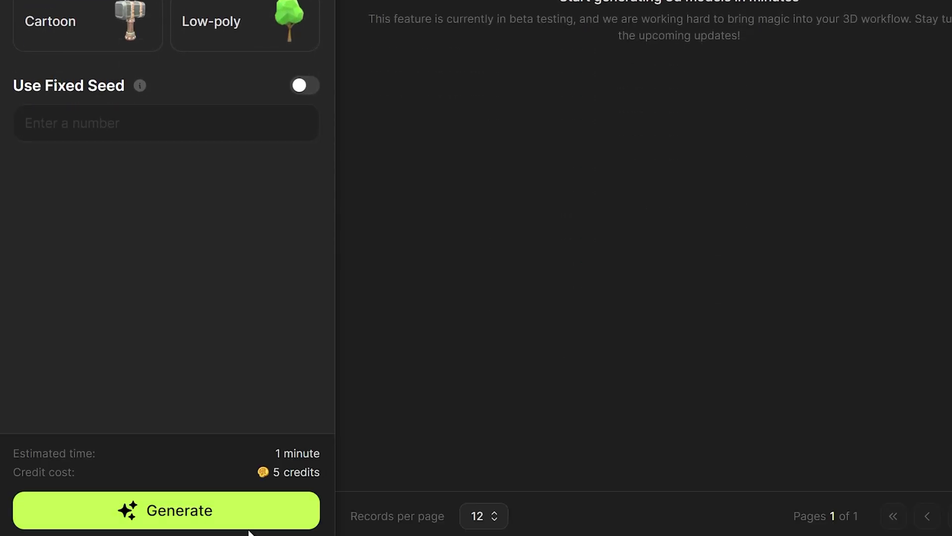
left_click(244, 522)
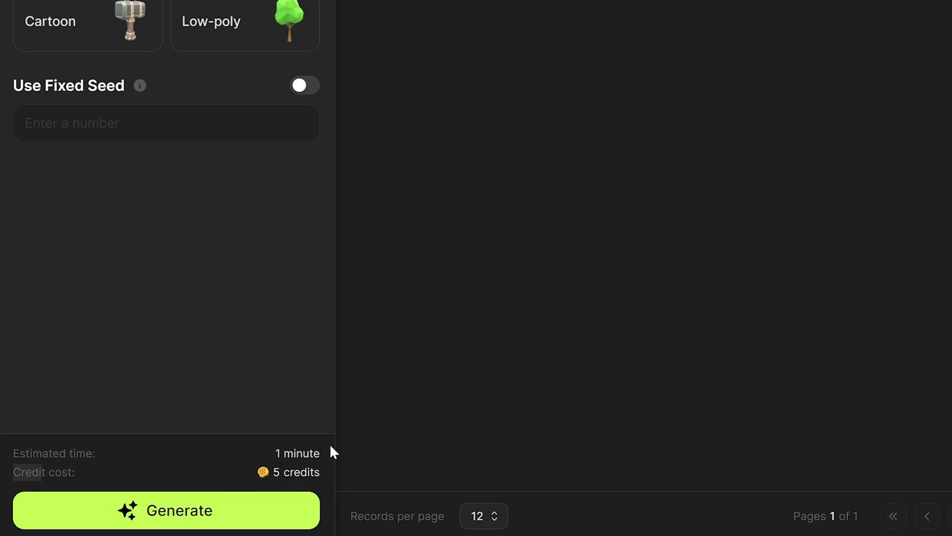
scroll(269, 149, "up", 3)
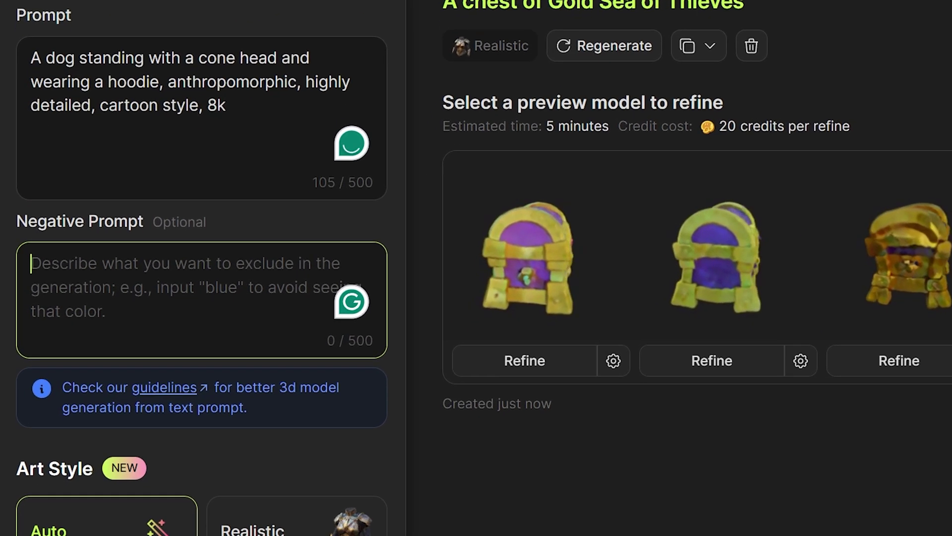
Enter the negative prompt "blurry, noisy, noise, grain, deformed figures, too many fingers, extra limbs, extra eyes,"
type("blurry, b")
key("BackSpace")
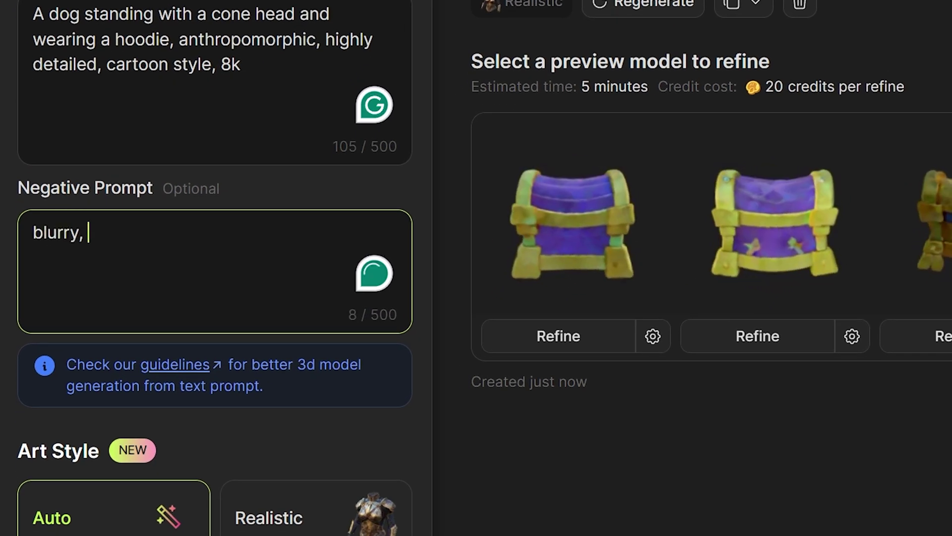
type("noisy, noise, grain, deforme")
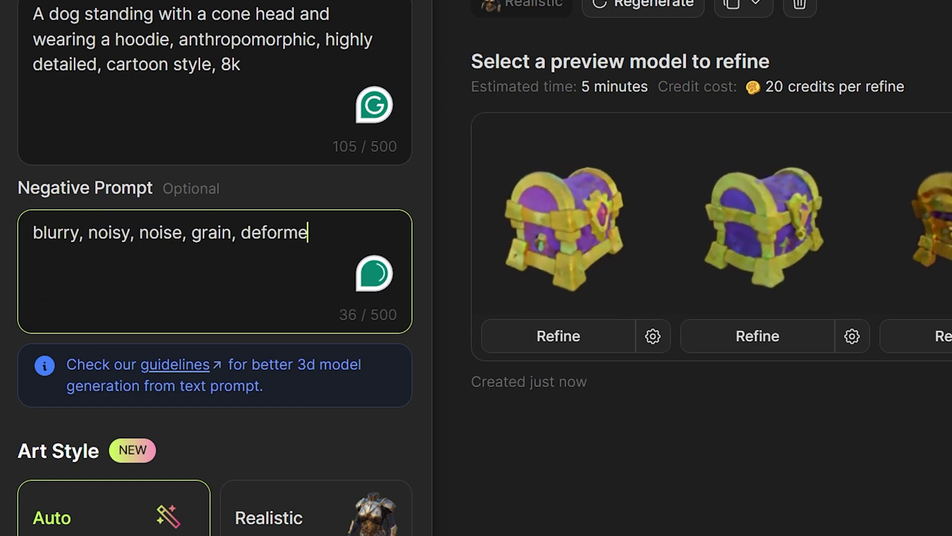
type("d figures, too m")
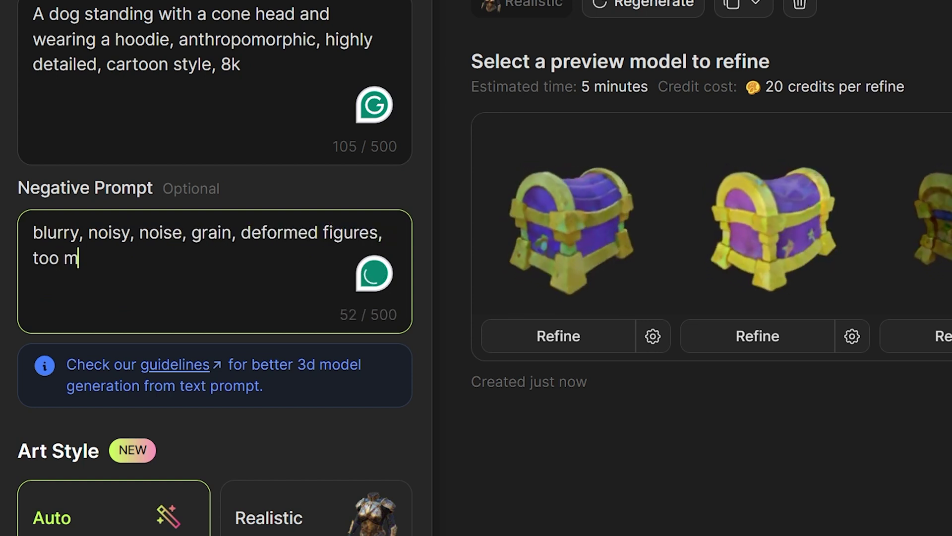
type("any fingers, extra limbs,")
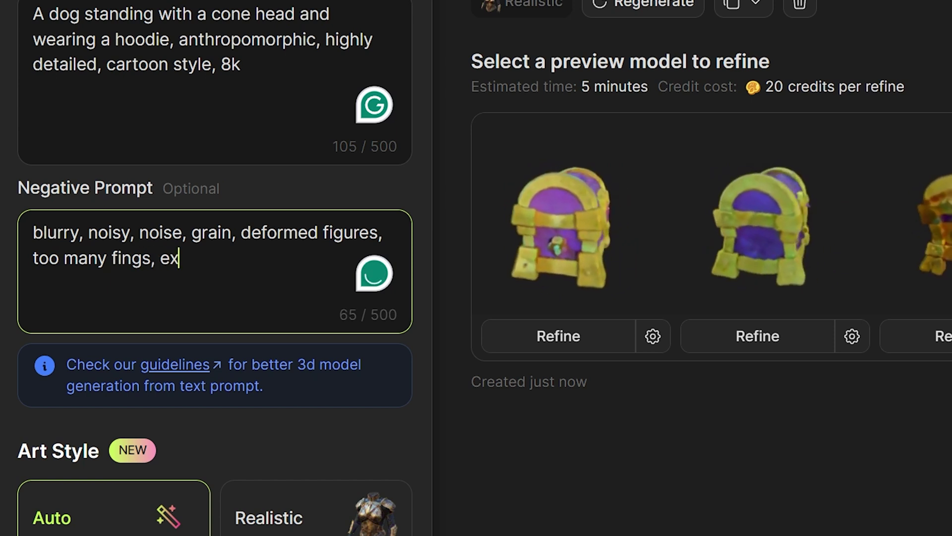
type(" extra eyes,")
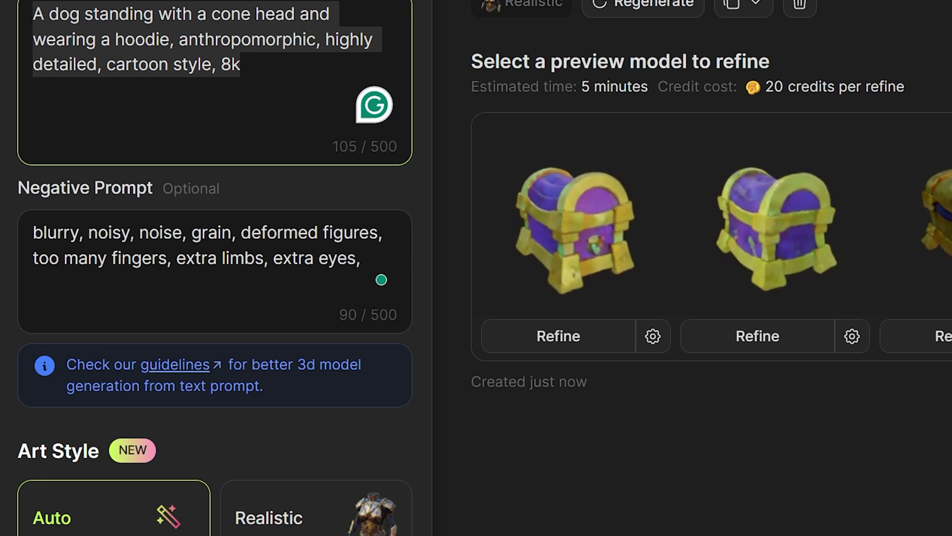
Generate preview models of the cone-head dog wearing a hoodie in the Cartoon art style
left_click(240, 65)
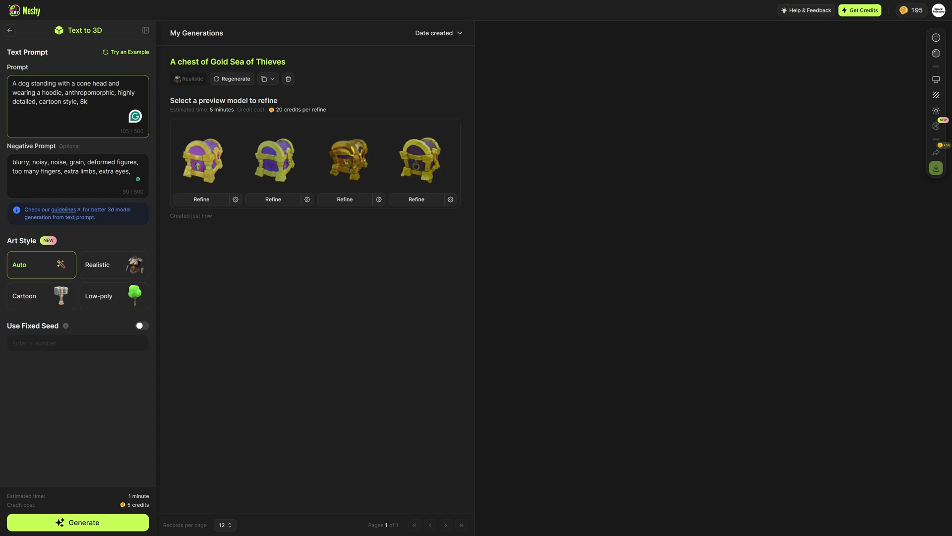
left_click(144, 172)
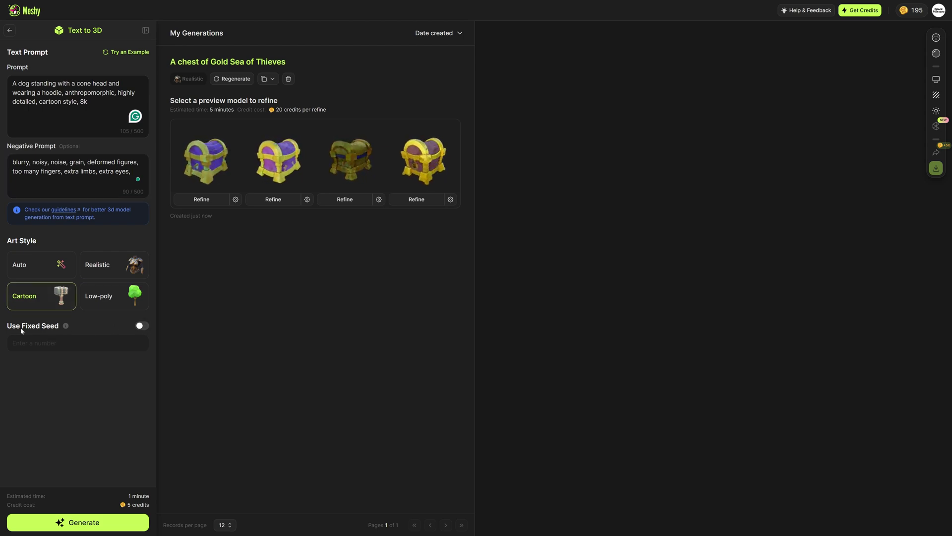
left_click(67, 522)
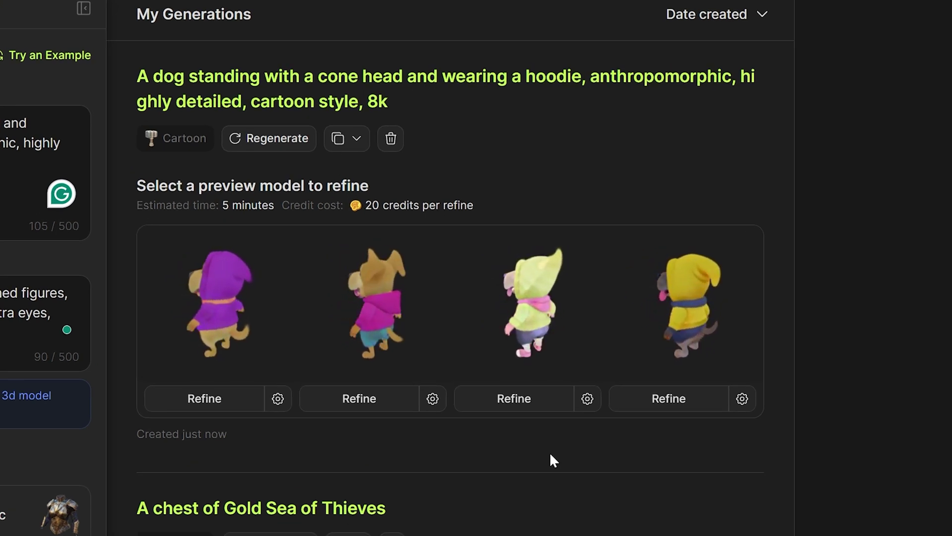
Compare the four dog previews and refine the one in the yellow hoodie with Texture Richness set to High
mouse_move(279, 301)
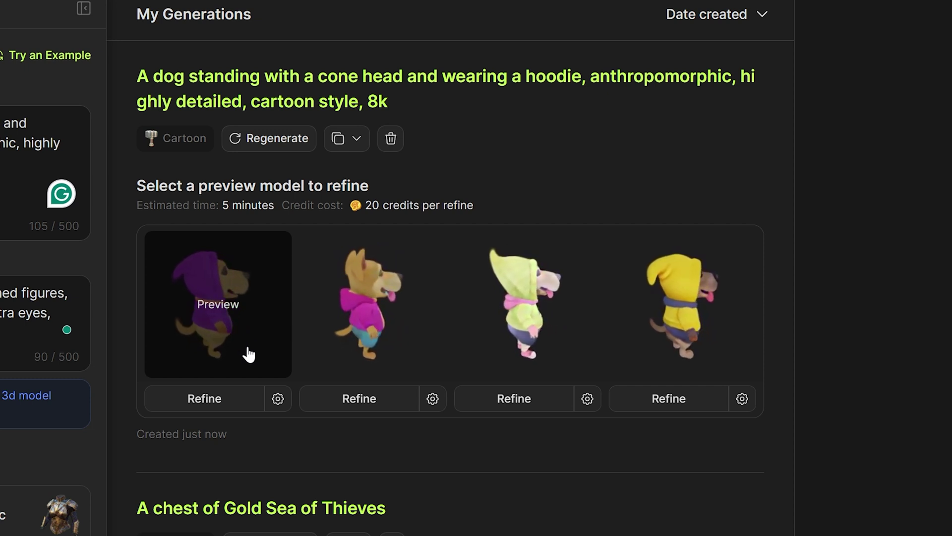
mouse_move(392, 242)
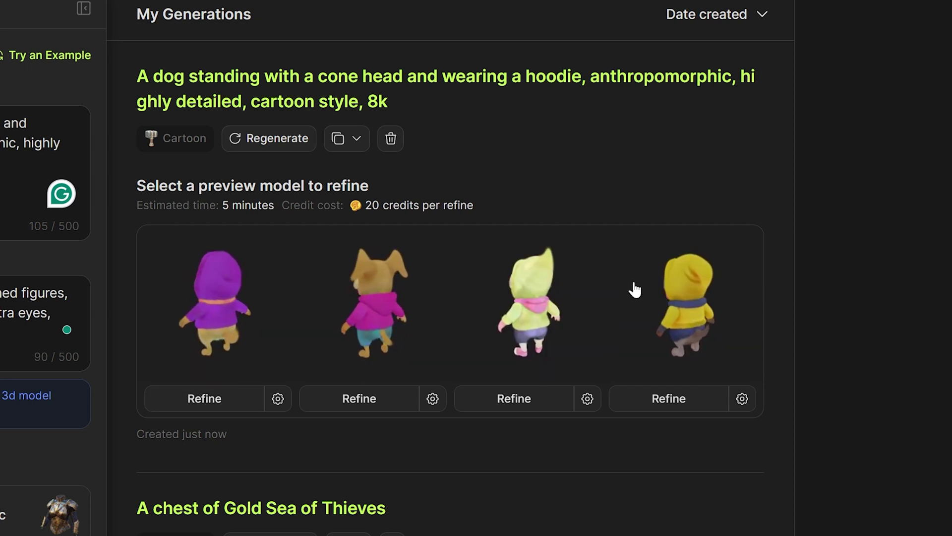
mouse_move(476, 343)
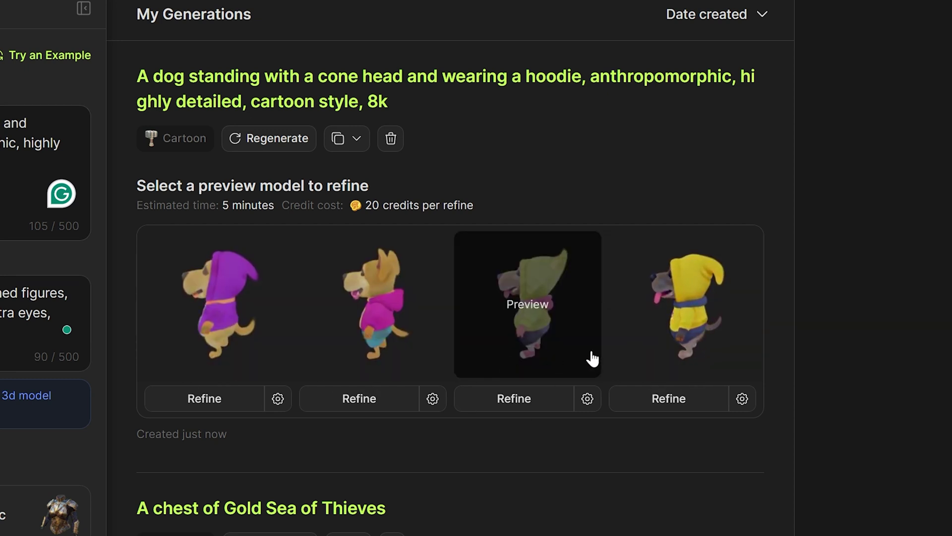
mouse_move(711, 351)
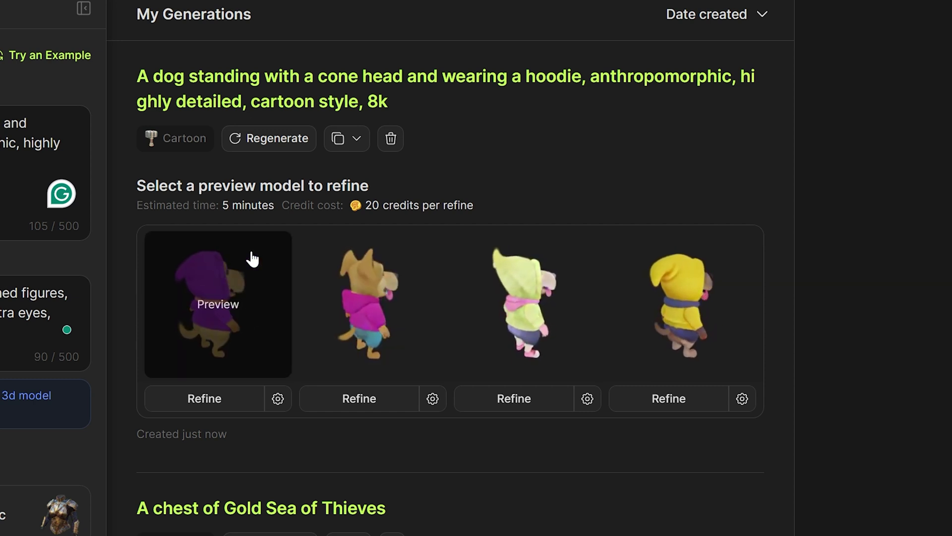
mouse_move(550, 299)
mouse_move(659, 304)
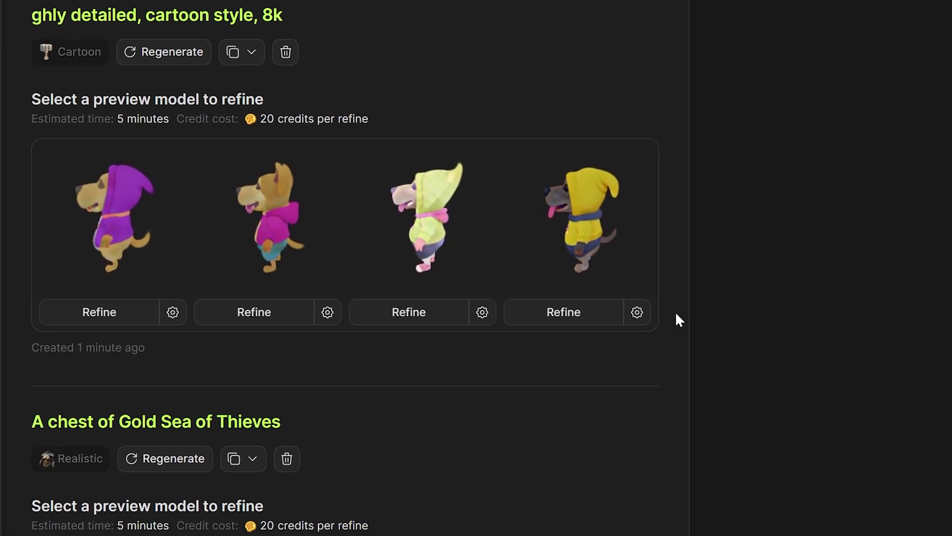
left_click(589, 273)
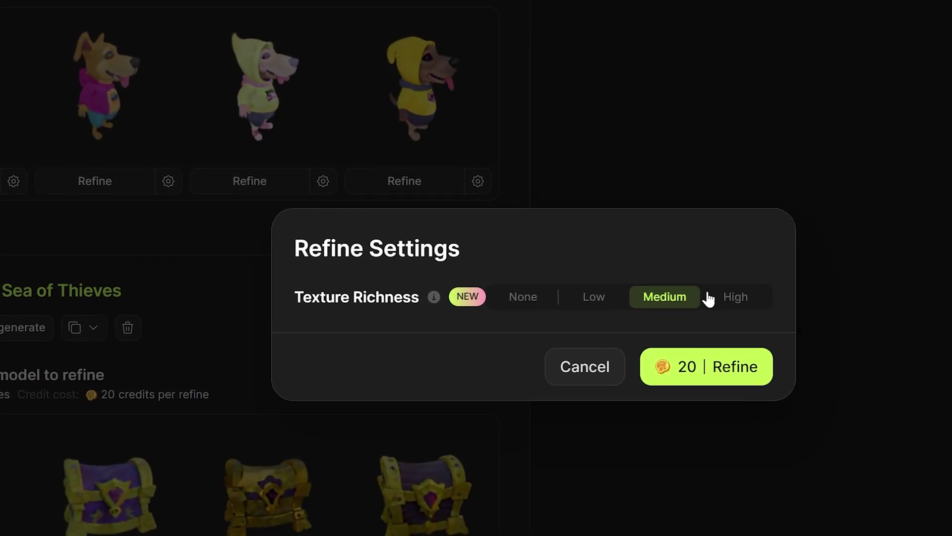
left_click(853, 389)
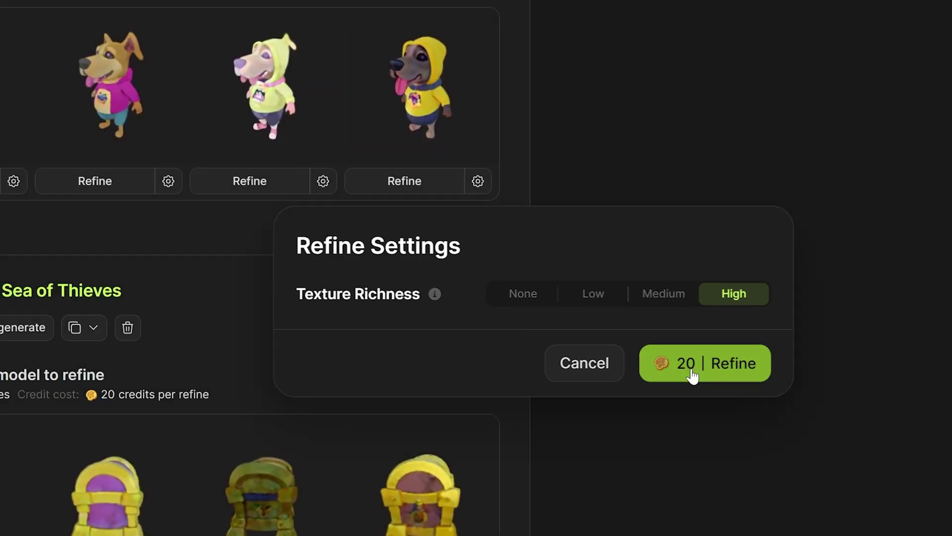
left_click(692, 376)
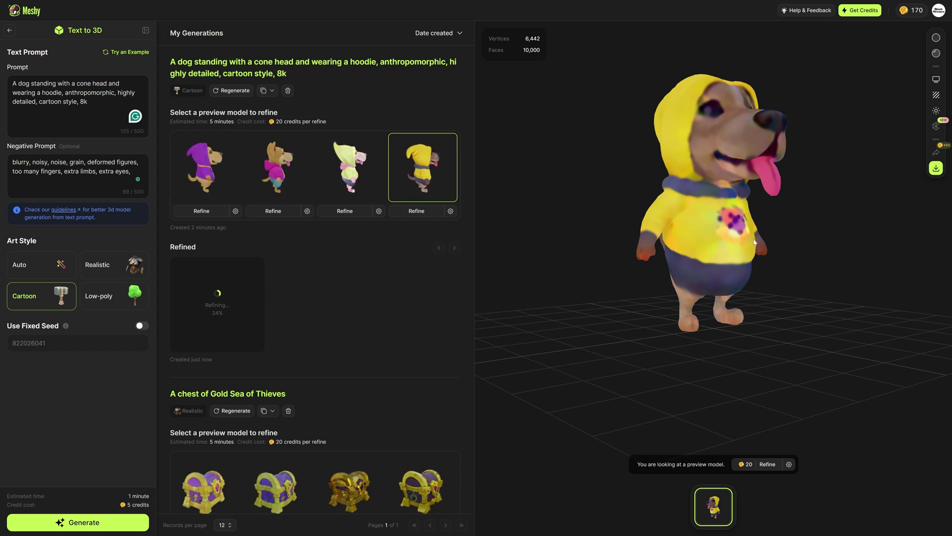
left_click_drag(754, 242, 883, 294)
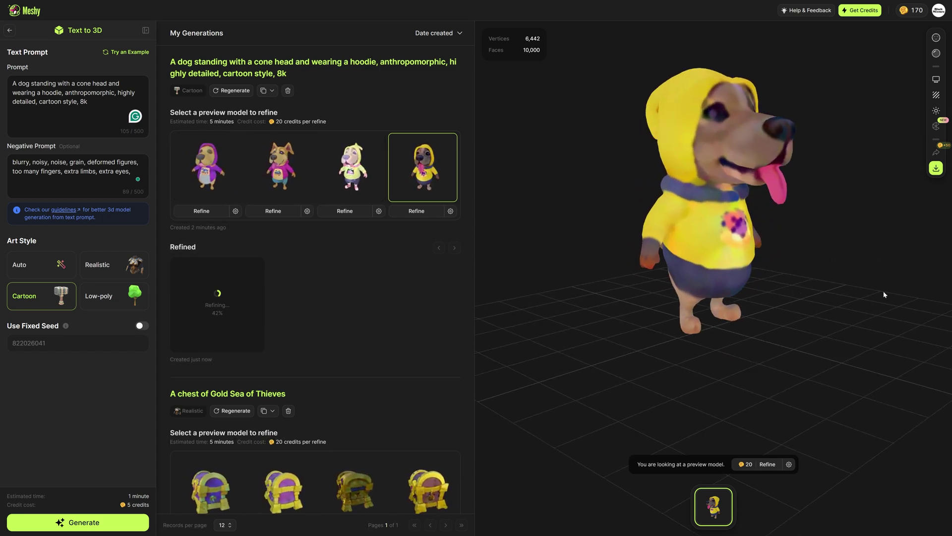
Inspect the yellow-hoodie dog preview from several angles and review its texture settings, display settings and mesh statistics
left_click_drag(811, 256, 739, 209)
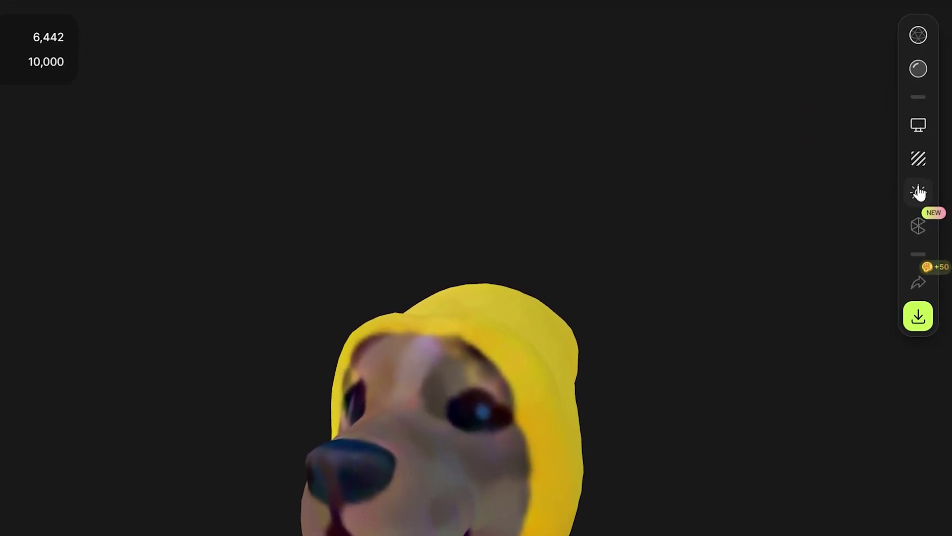
left_click(928, 145)
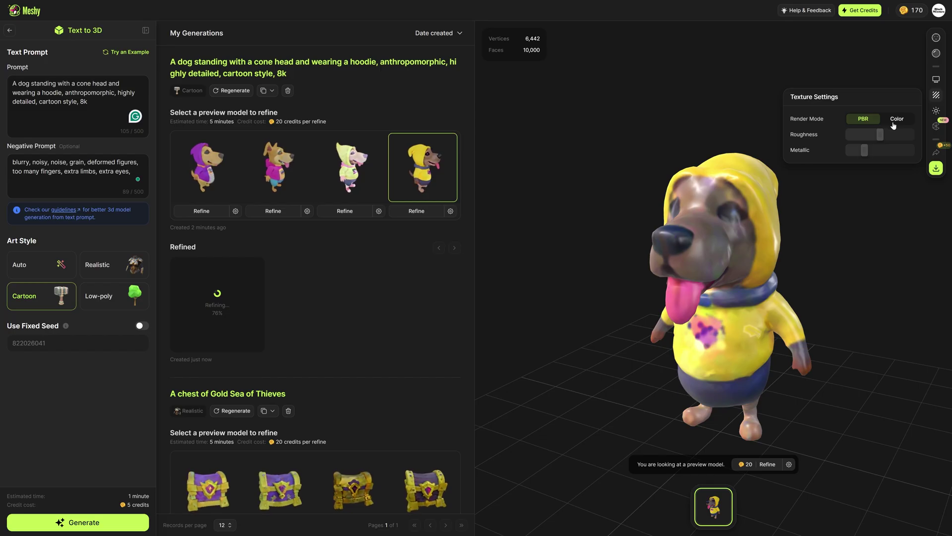
left_click_drag(823, 223, 883, 229)
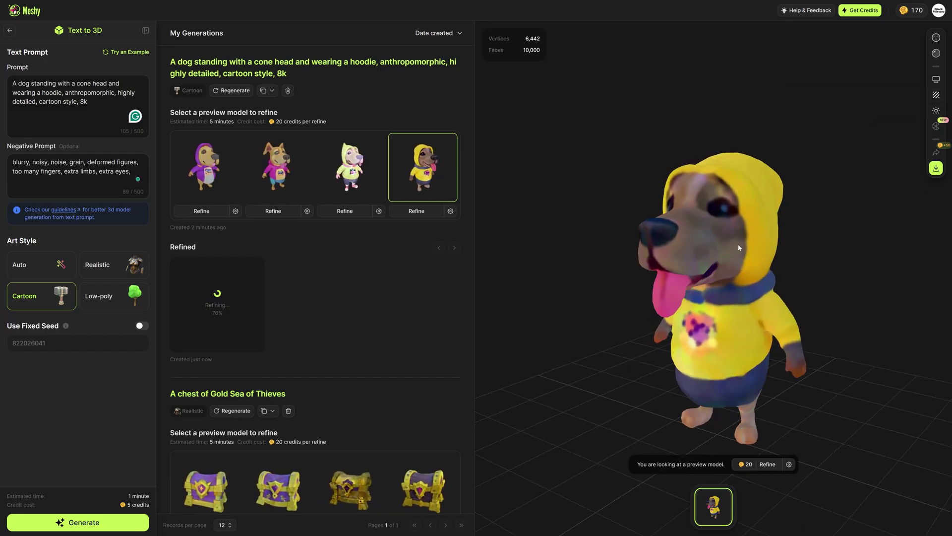
left_click_drag(738, 245, 820, 296)
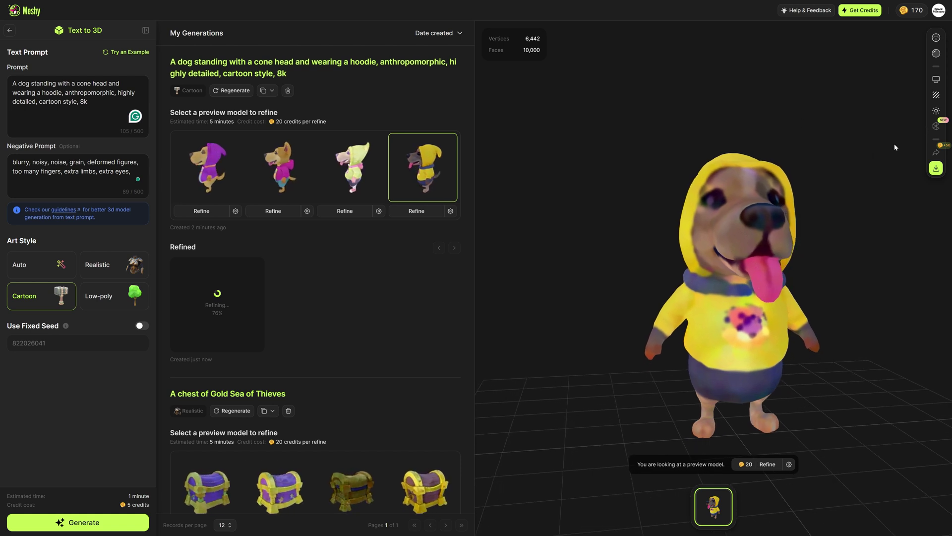
left_click(936, 80)
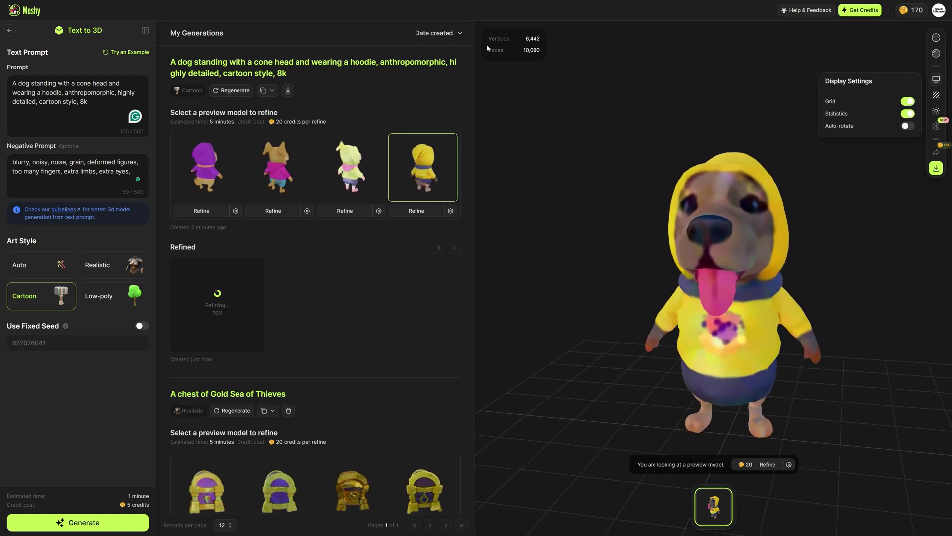
left_click_drag(487, 46, 516, 58)
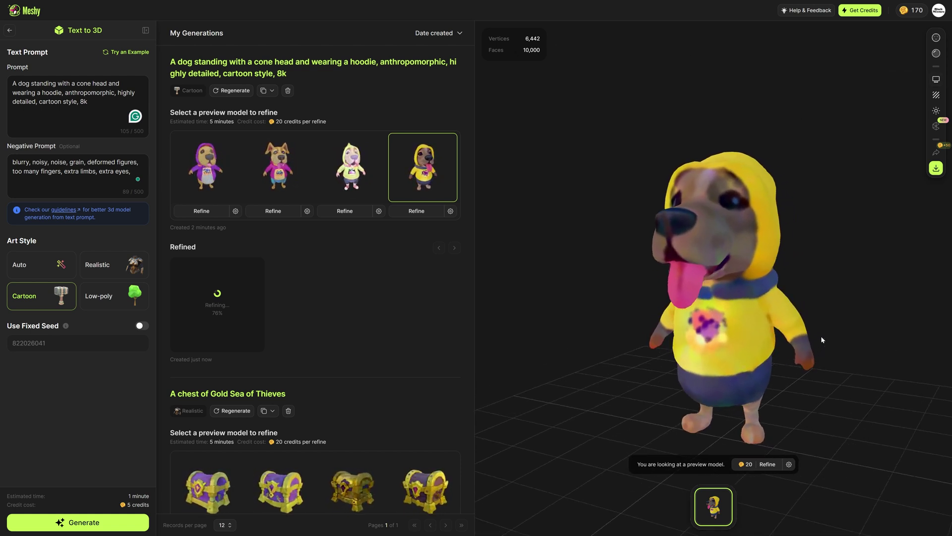
left_click_drag(821, 340, 714, 323)
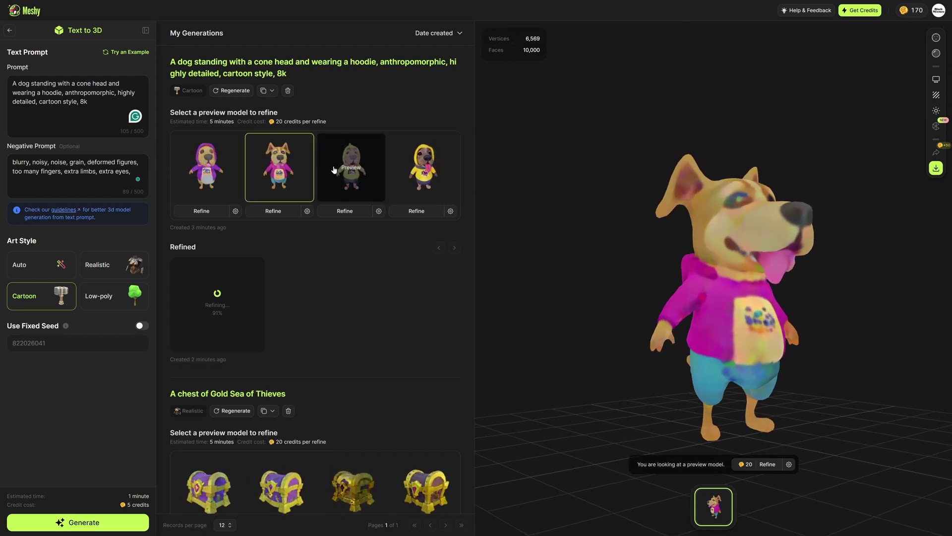
Examine the light-green hoodie dog preview up close from the front and side
left_click(333, 170)
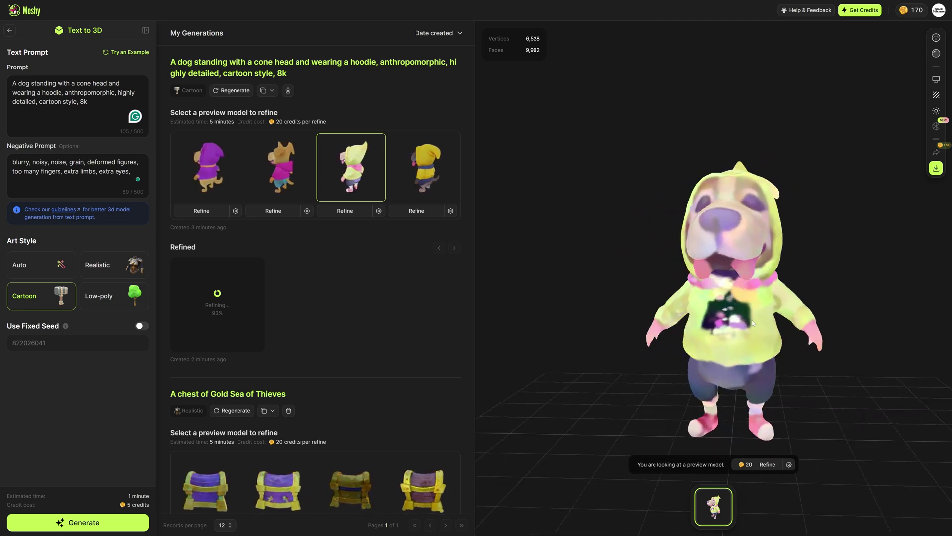
scroll(757, 291, "up", 3)
left_click_drag(756, 291, 652, 286)
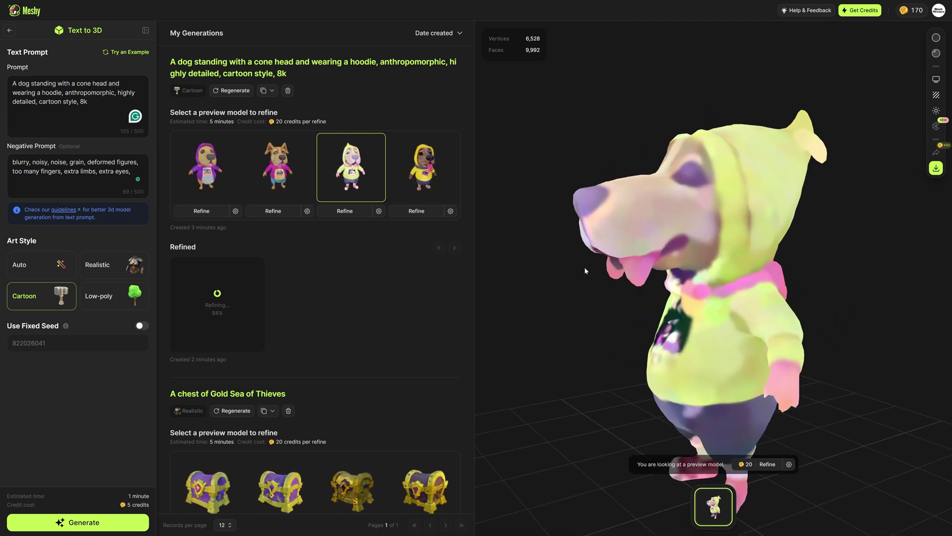
left_click_drag(585, 271, 624, 268)
Return to the yellow-hoodie dog preview and examine it from the side, back and front
left_click(396, 172)
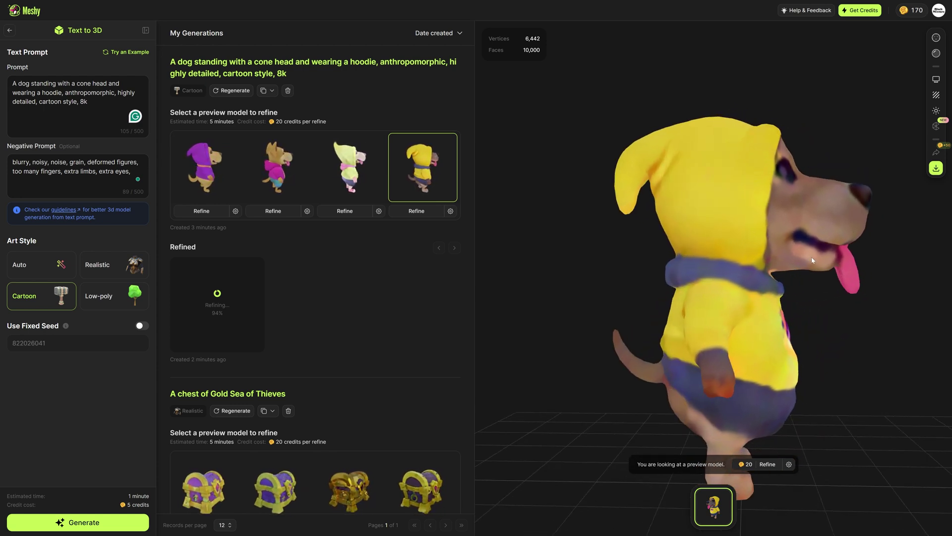
left_click_drag(824, 278, 667, 330)
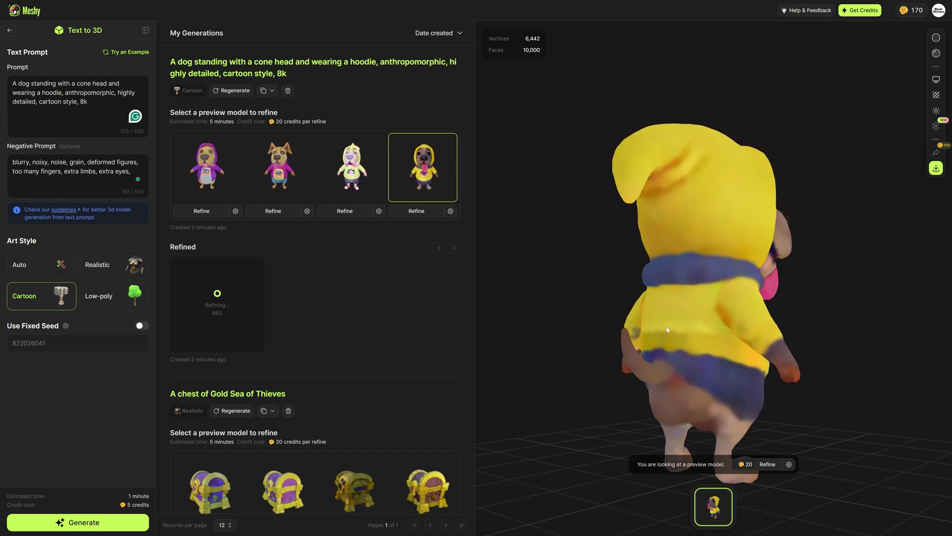
left_click_drag(541, 302, 444, 315)
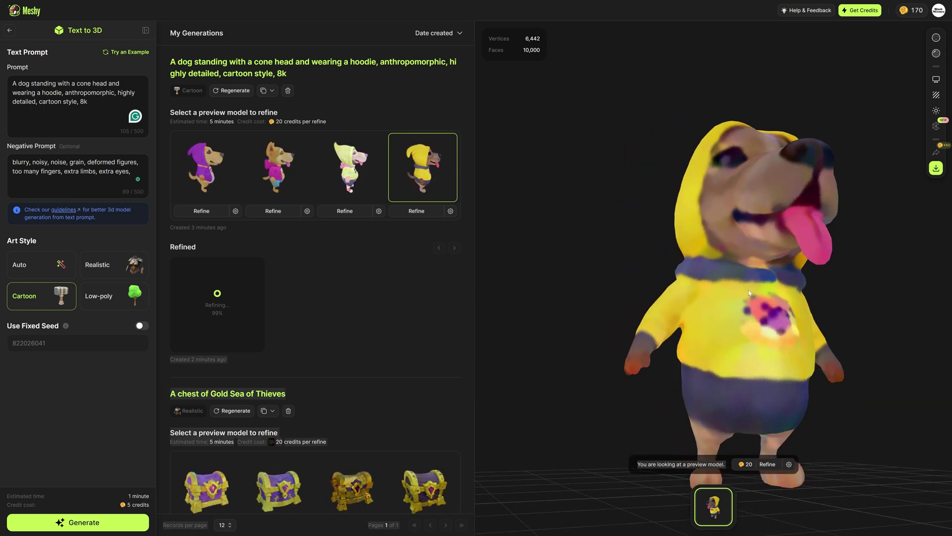
left_click_drag(730, 306, 675, 327)
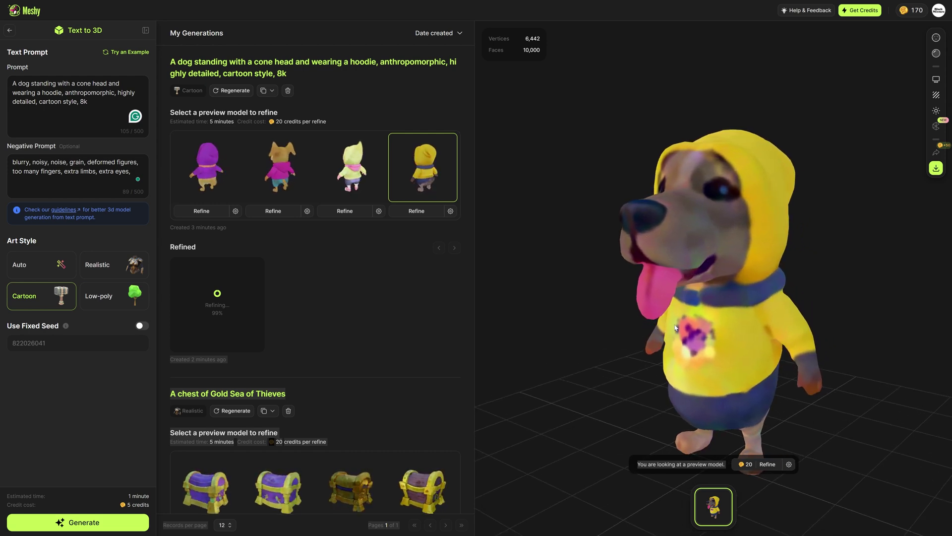
left_click_drag(676, 328, 739, 315)
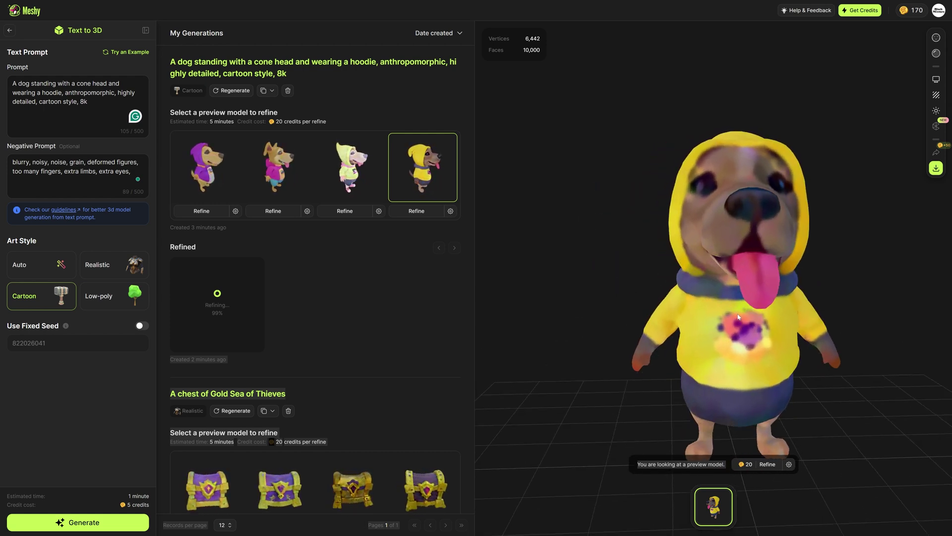
Compare the refined yellow-hoodie dog with its original preview, checking the refined model from several angles
left_click(243, 306)
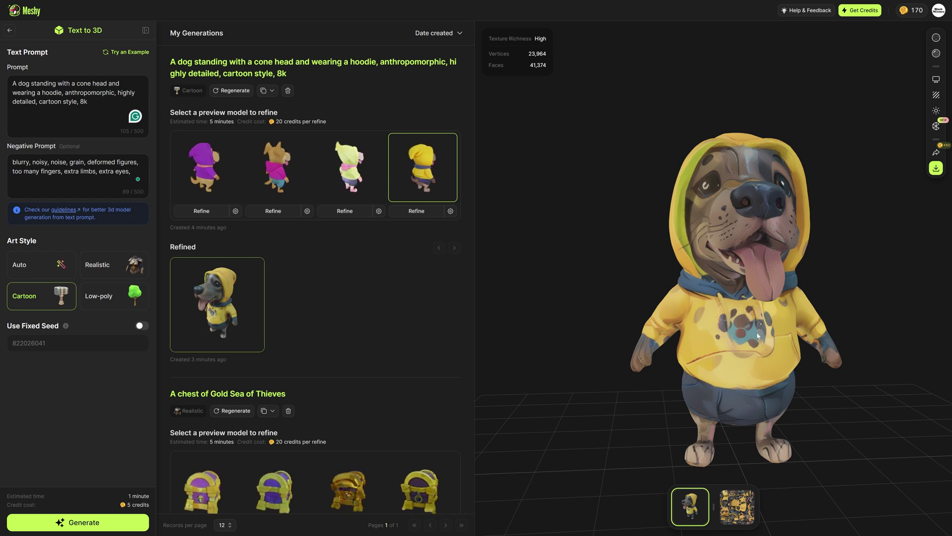
left_click(426, 164)
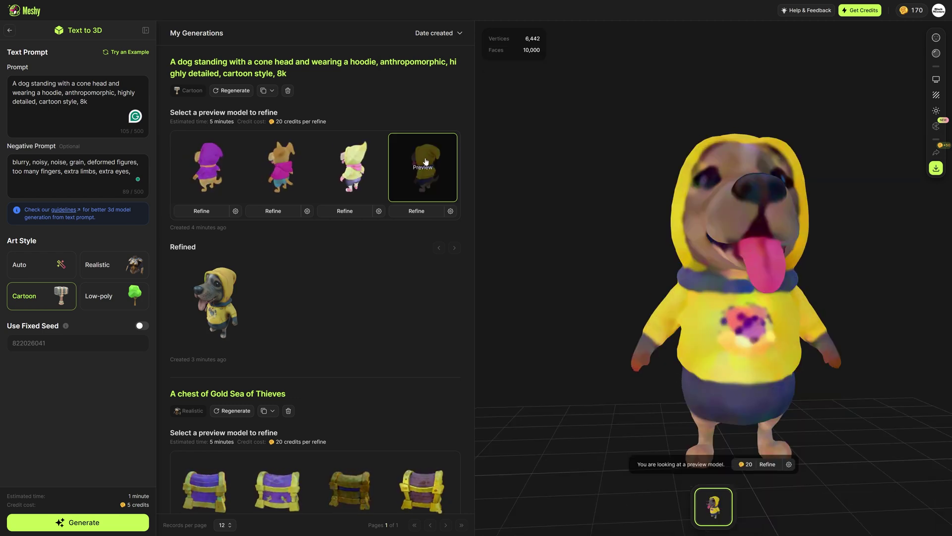
left_click_drag(729, 317, 868, 325)
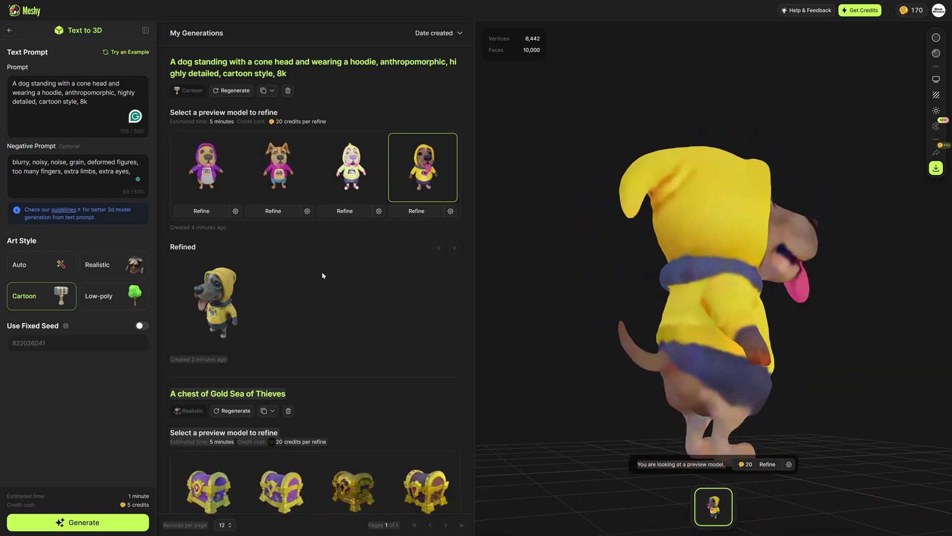
left_click(227, 303)
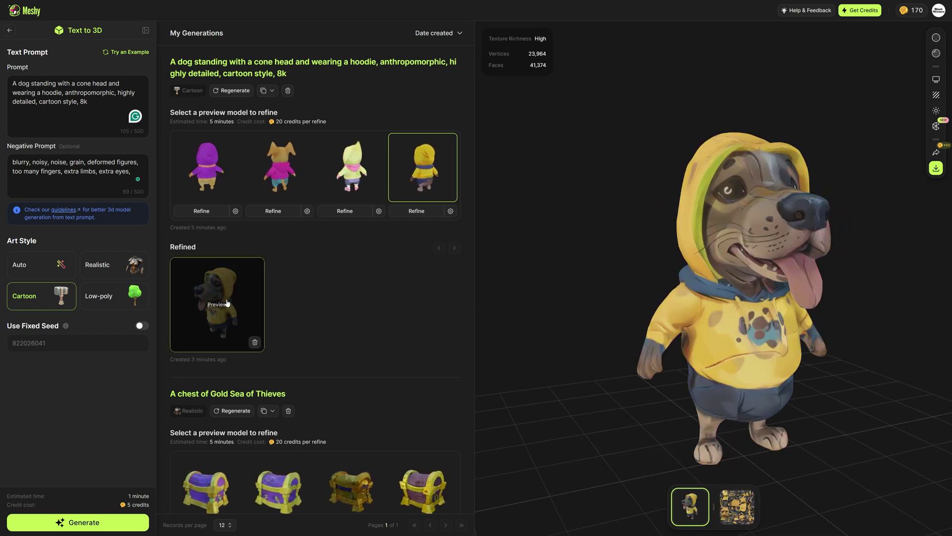
left_click_drag(729, 322, 620, 307)
scroll(799, 309, "down", 5)
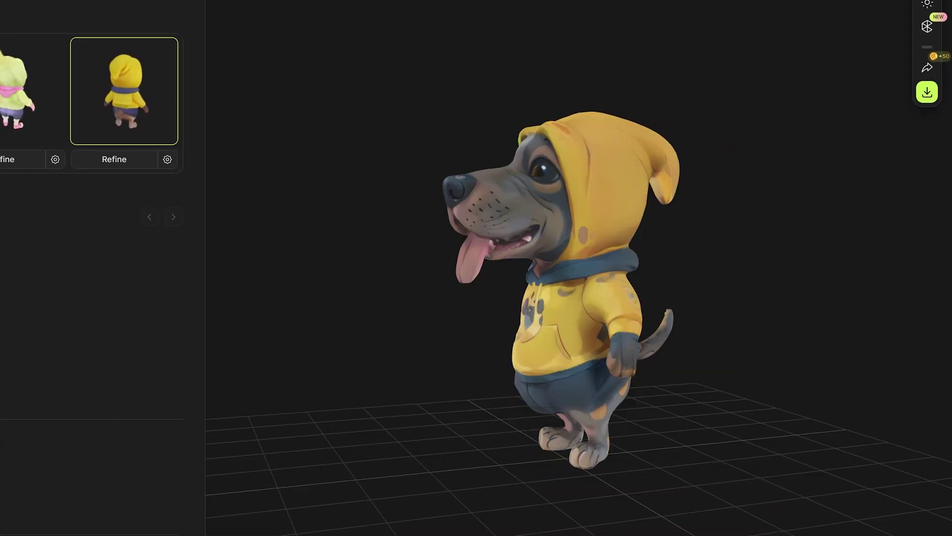
Examine the refined dog's texture map up close and return to its 3D model
left_click(698, 504)
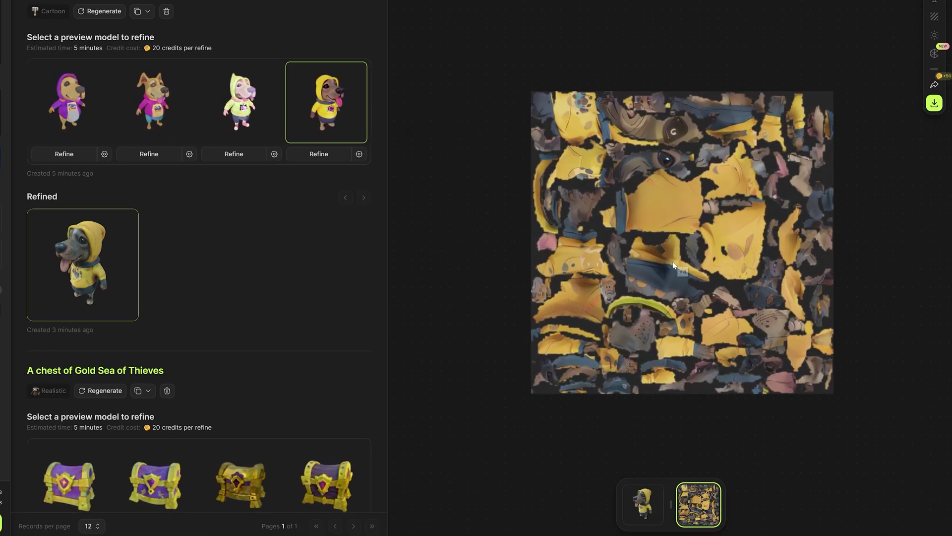
scroll(674, 265, "up", 2)
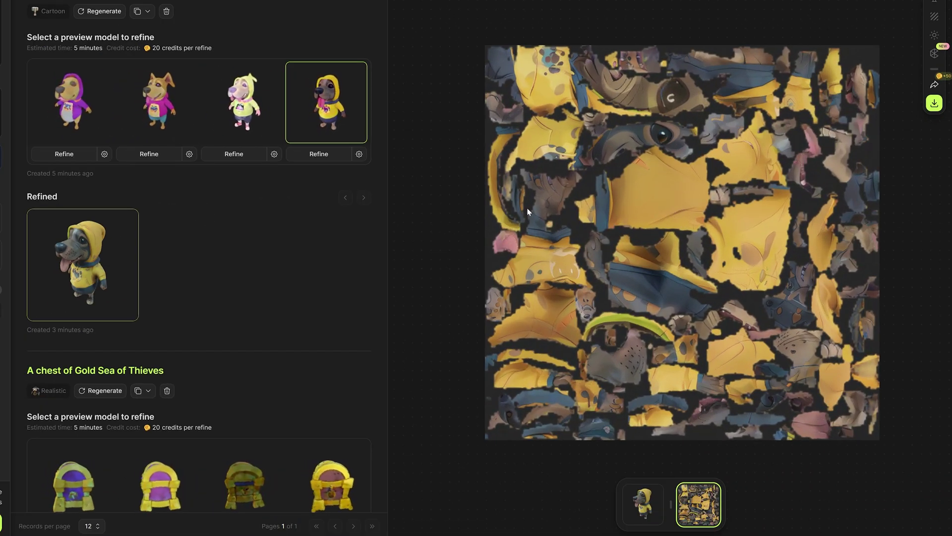
left_click(654, 505)
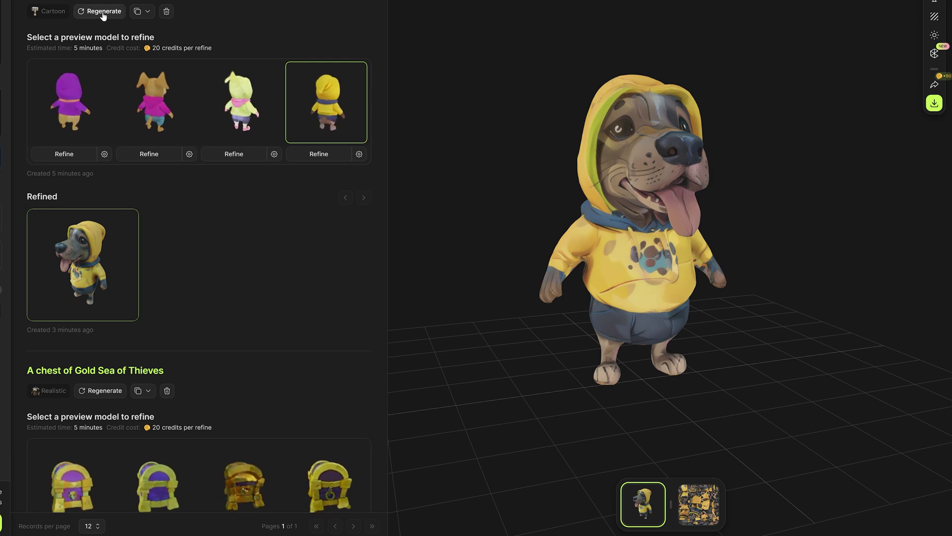
Check the refined dog in side profile and look through the list of past generations
left_click_drag(593, 189, 754, 190)
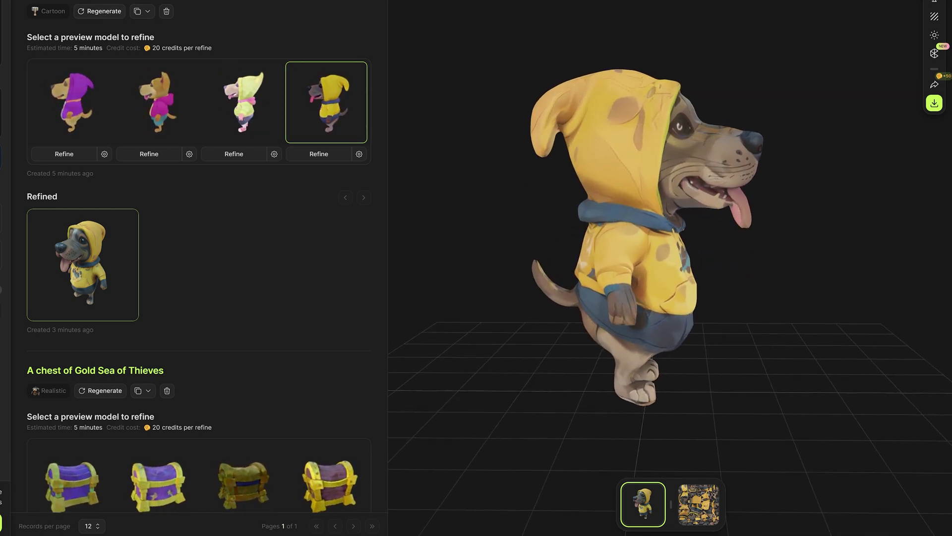
scroll(173, 174, "down", 1)
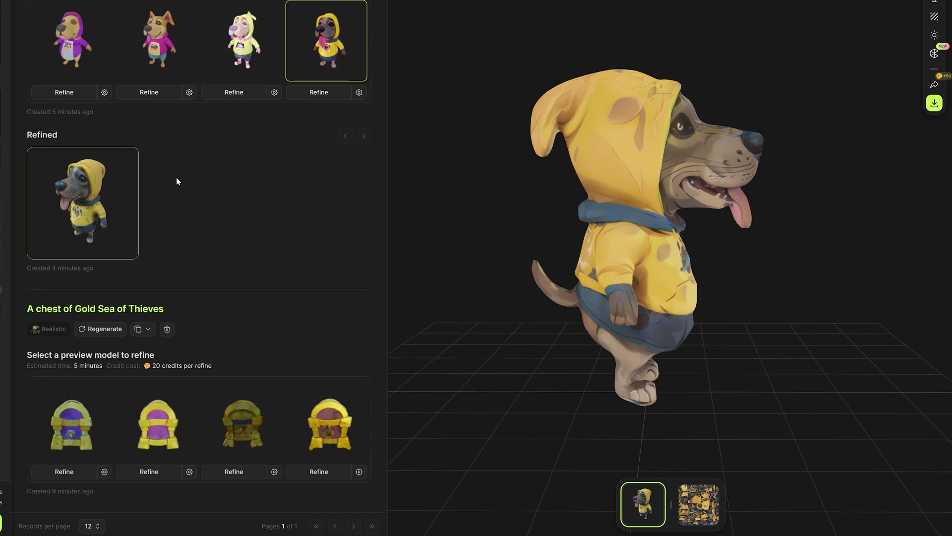
scroll(202, 118, "up", 1)
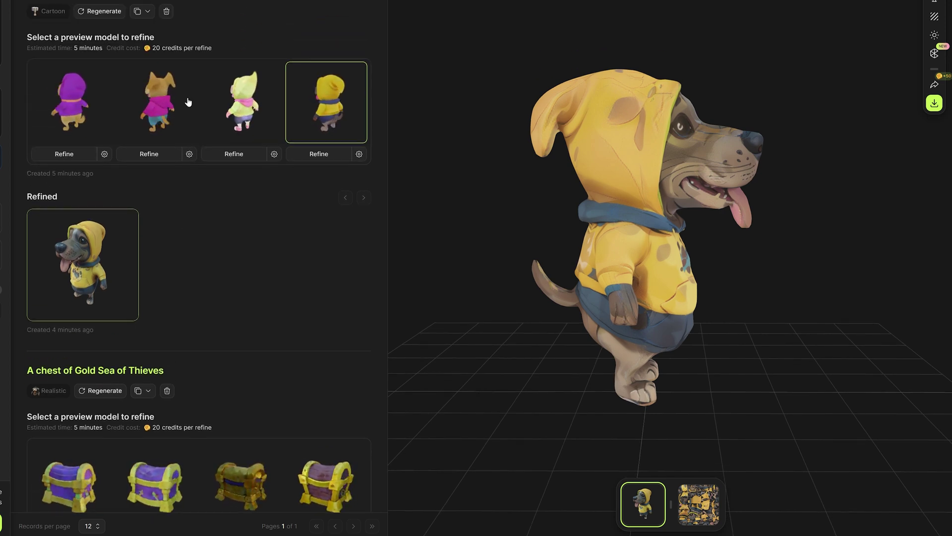
scroll(188, 102, "down", 1)
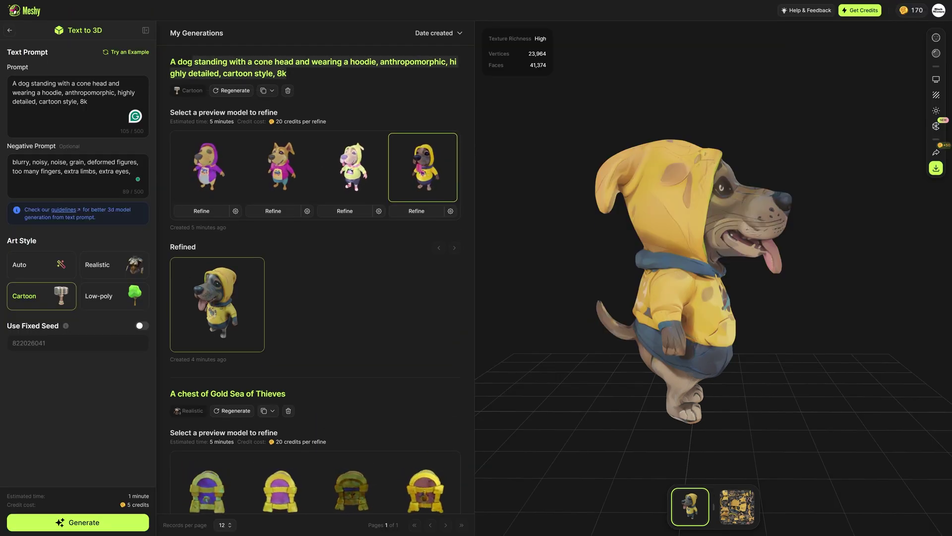
View the refined dog from the front and review the mesh formats in its download settings
left_click_drag(763, 292, 763, 238)
left_click_drag(873, 198, 827, 238)
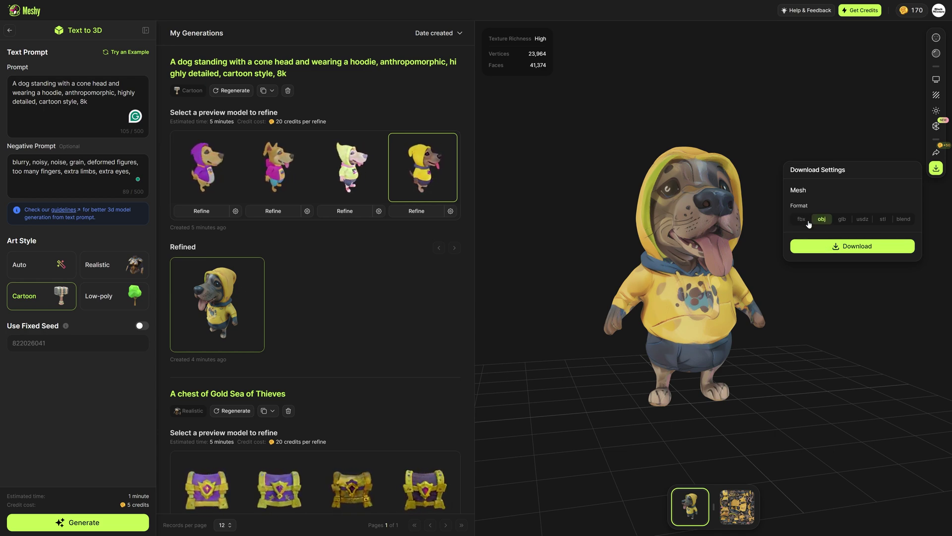
left_click(830, 254)
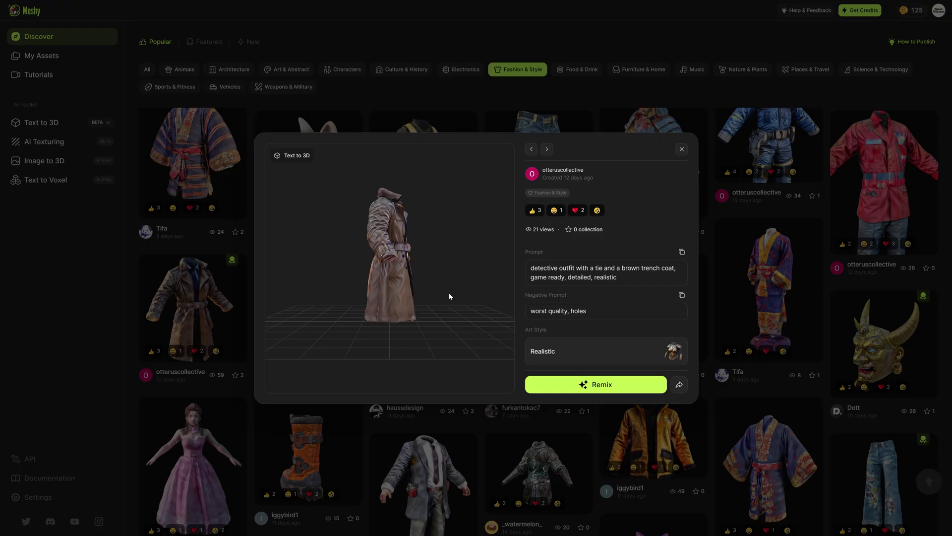
Look around the brown trench coat model, then browse the Fashion & Style community models to the woman with a sniper rifle
left_click_drag(361, 294, 665, 296)
left_click(502, 468)
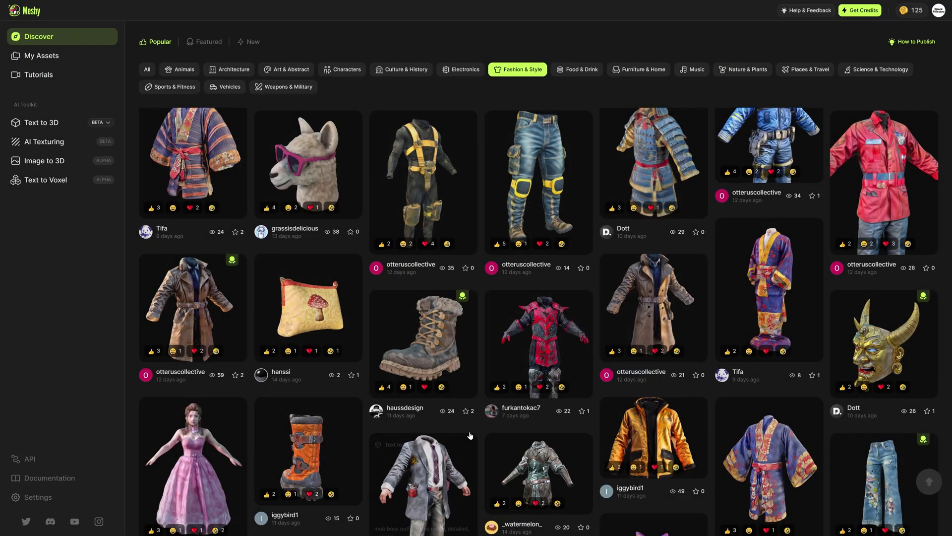
scroll(551, 305, "down", 8)
scroll(551, 306, "down", 5)
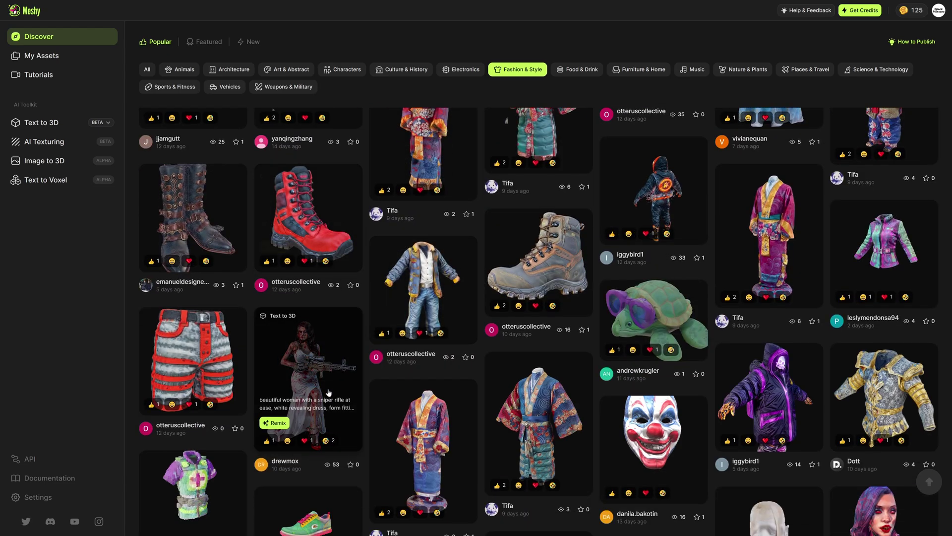
left_click(329, 392)
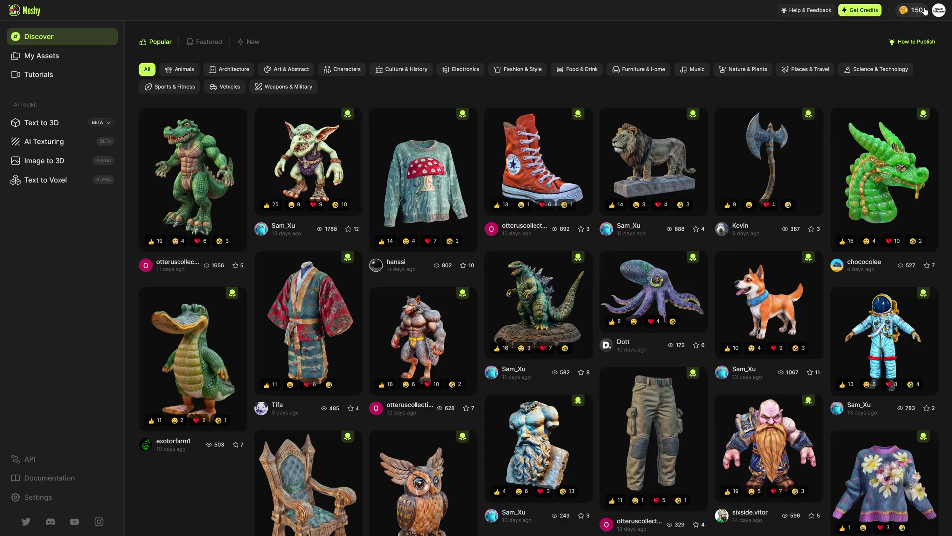
Review the monthly Free, Pro and Max subscription plans, including the Free plan's credits, license and support terms
left_click(870, 11)
left_click(449, 107)
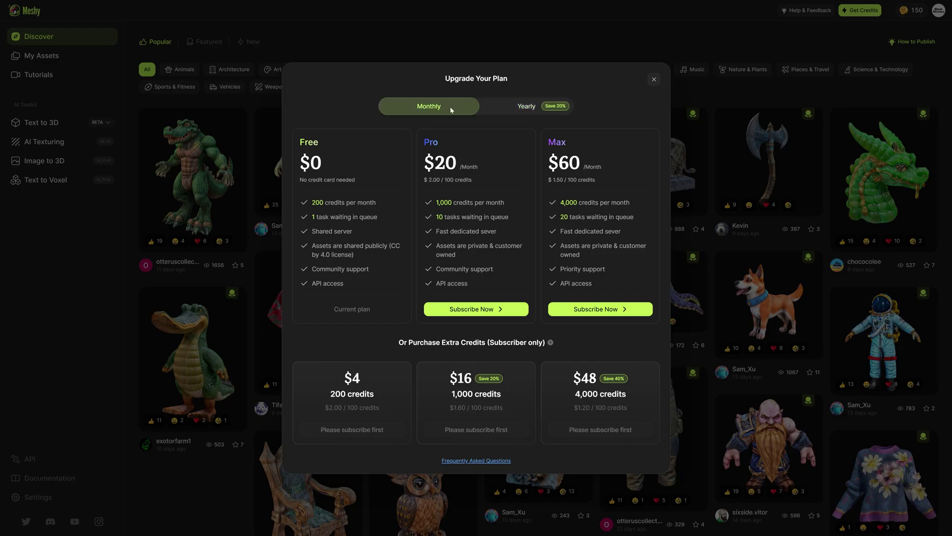
left_click_drag(311, 203, 393, 203)
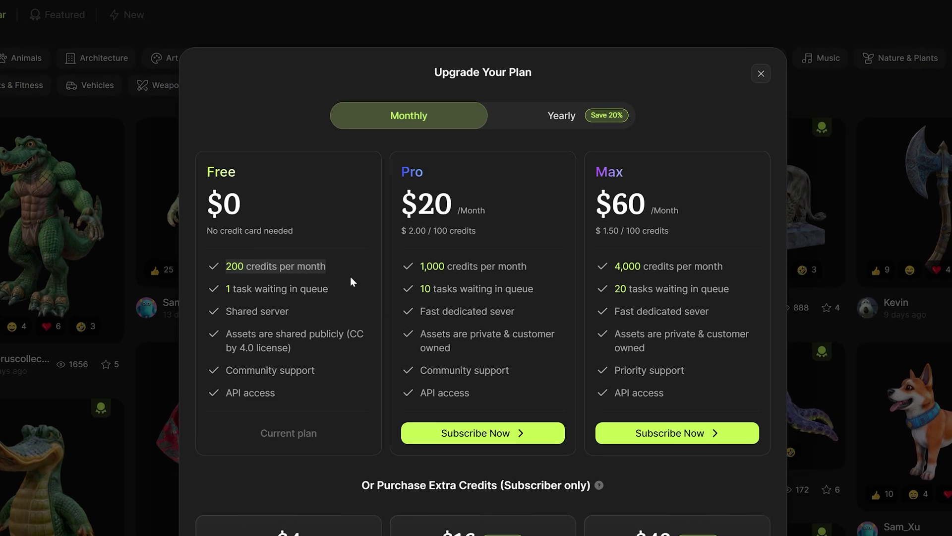
left_click_drag(226, 370, 279, 370)
left_click(230, 341)
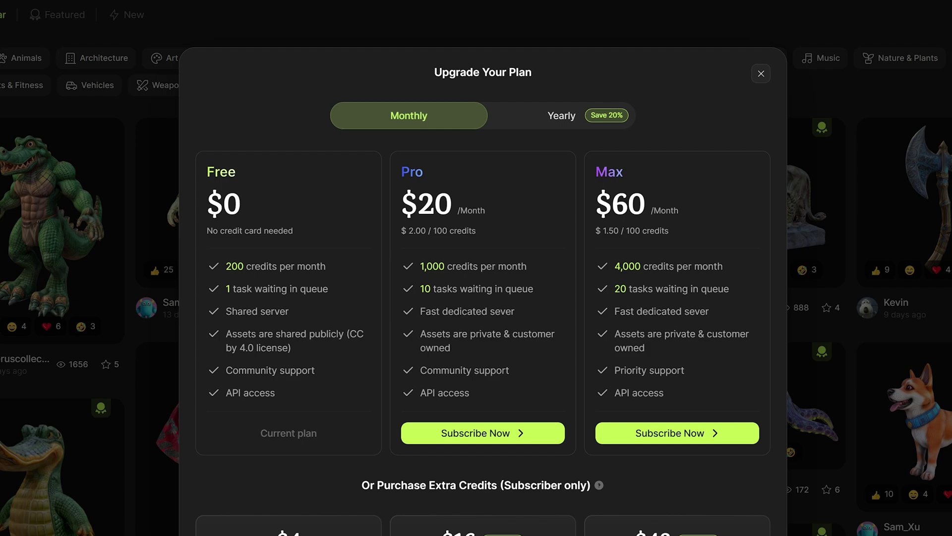
Open the details of the green jade dragon head community model
left_click(889, 175)
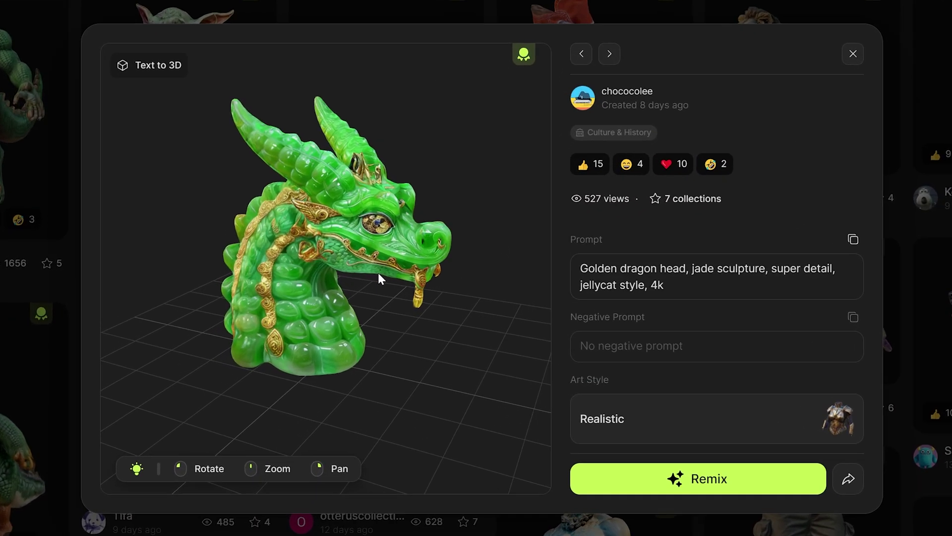
Remix the jade dragon head and generate a Realistic model from "Golden dragon full body, jade sculpture, super detail, jellycat style, 4k"
left_click_drag(379, 274, 339, 271)
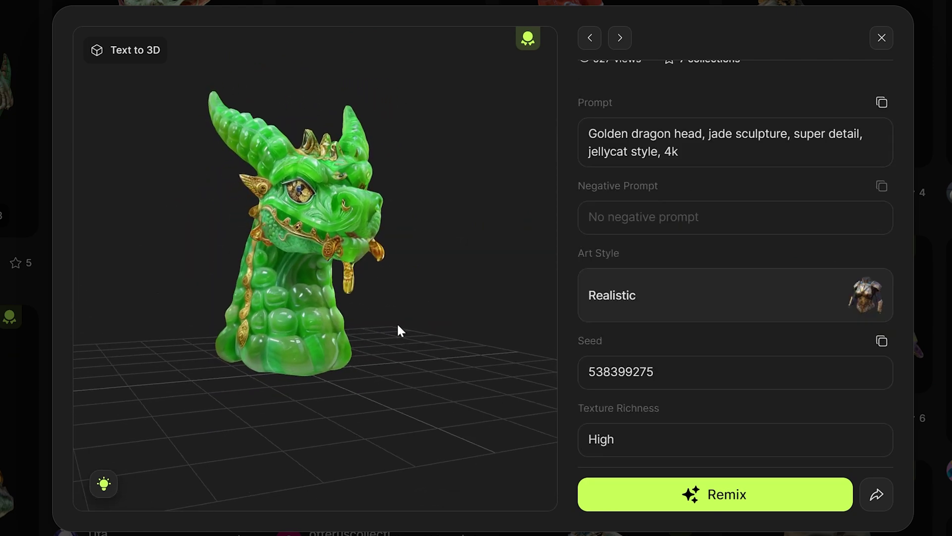
left_click_drag(397, 322, 387, 365)
left_click(736, 514)
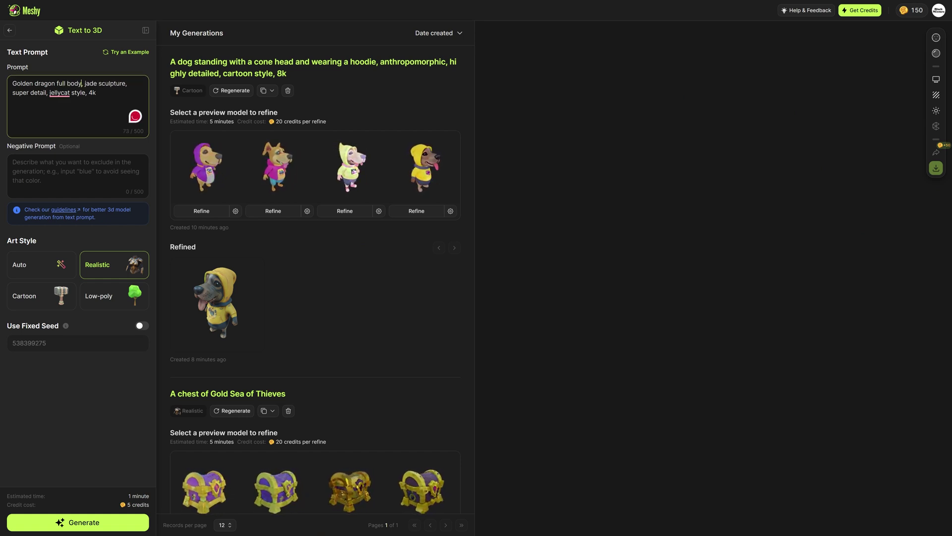
left_click(96, 524)
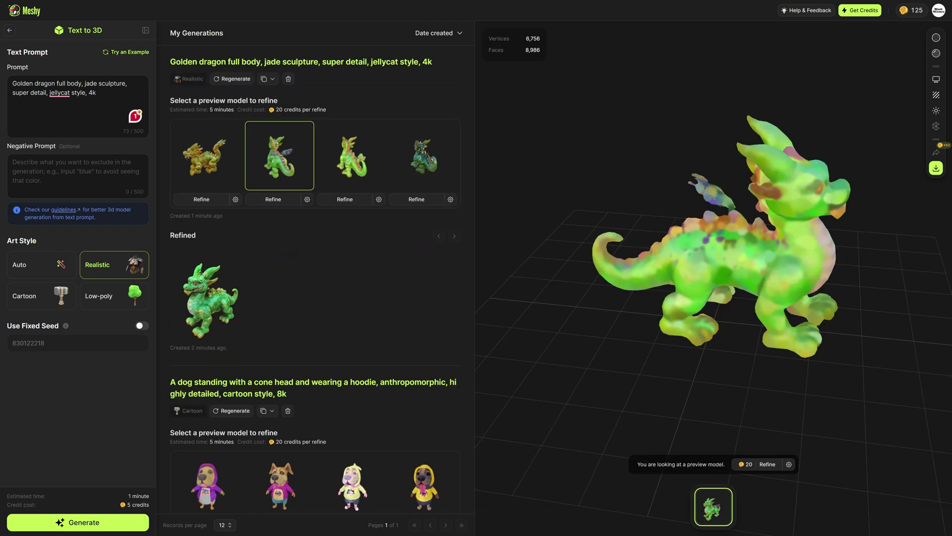
Open the refined full-body jade dragon and look at it from the front and from farther away
left_click(217, 293)
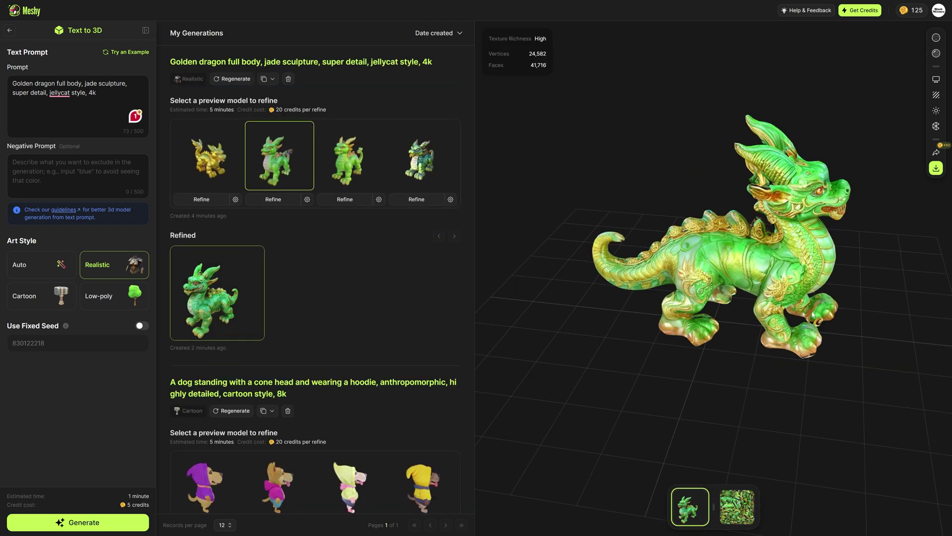
left_click_drag(702, 252, 653, 293)
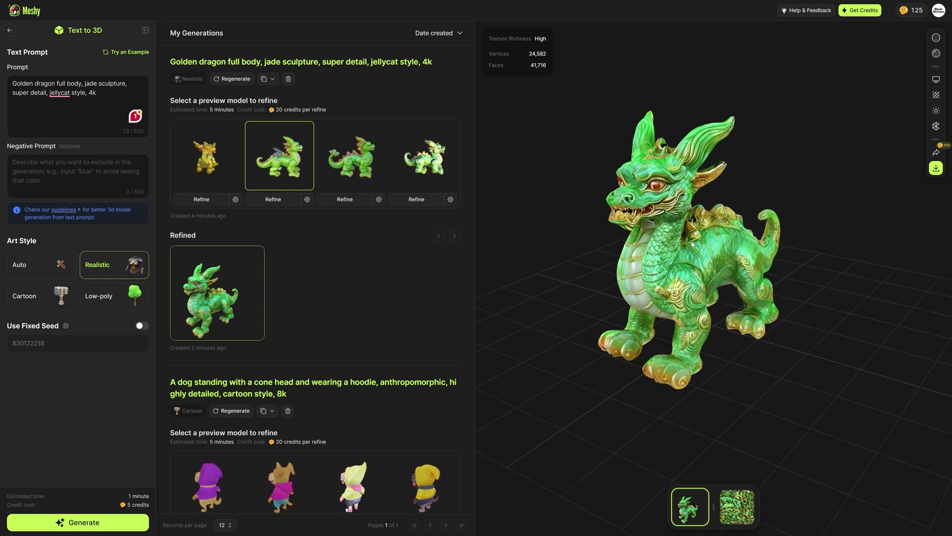
scroll(692, 244, "up", 3)
Adjust the HDRI strength slightly in the environment settings and try the background on and off behind the refined dragon
left_click(936, 110)
mouse_move(854, 205)
left_mouse_down()
mouse_move(910, 205)
mouse_move(851, 204)
left_mouse_up()
left_click(906, 218)
left_click(905, 219)
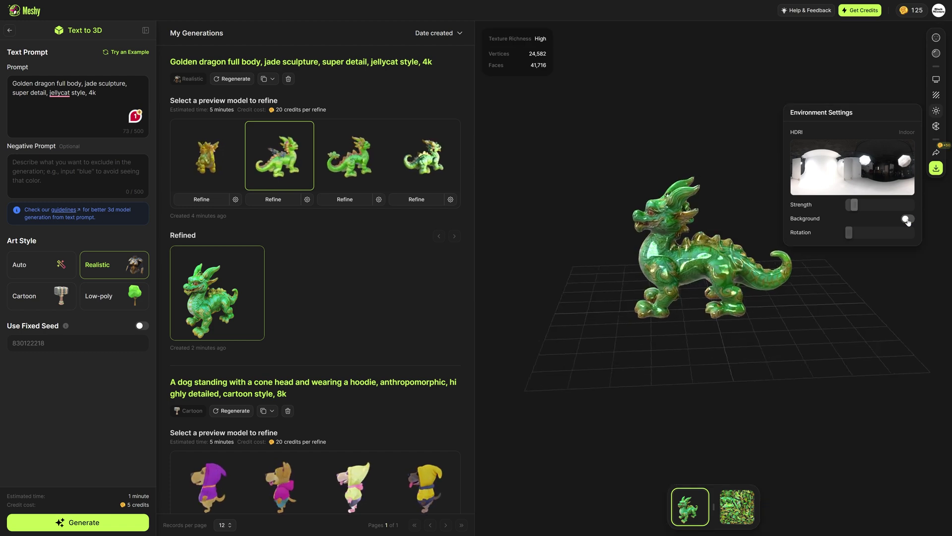
left_click(906, 219)
left_click(905, 218)
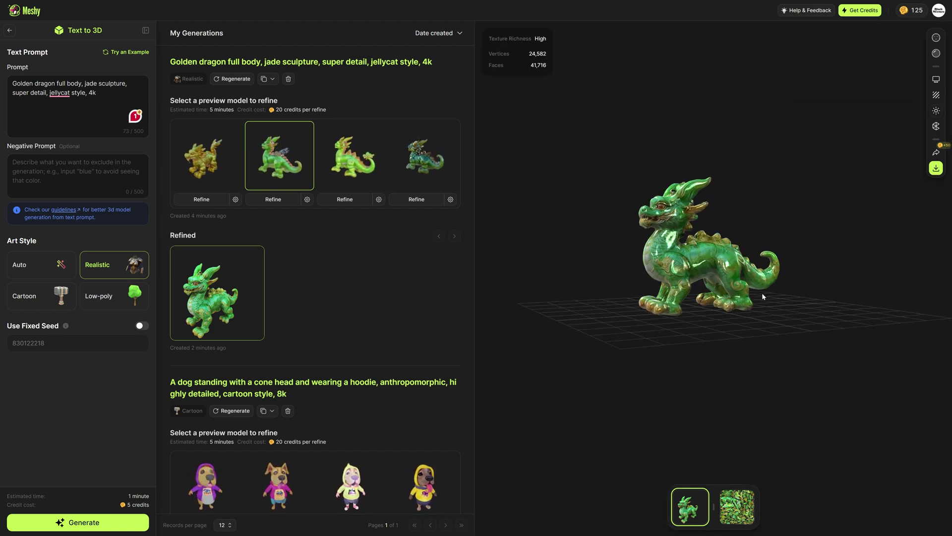